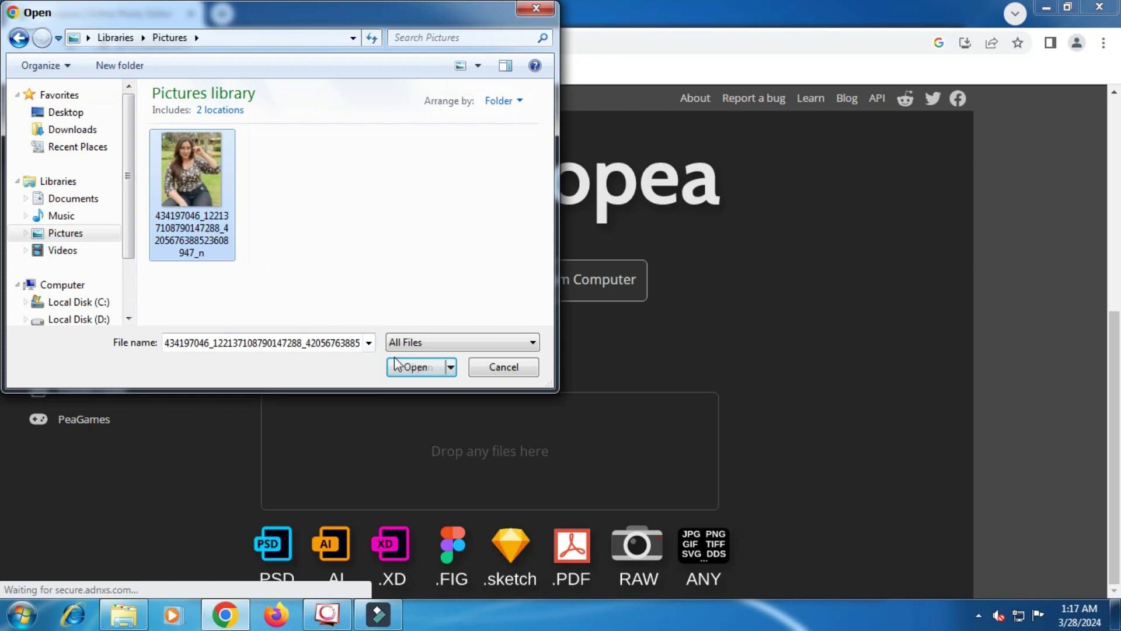
- Open the woman's portrait photo from the Pictures library and duplicate its Background layer
{"action": "left_click", "coordinate": [414, 366]}
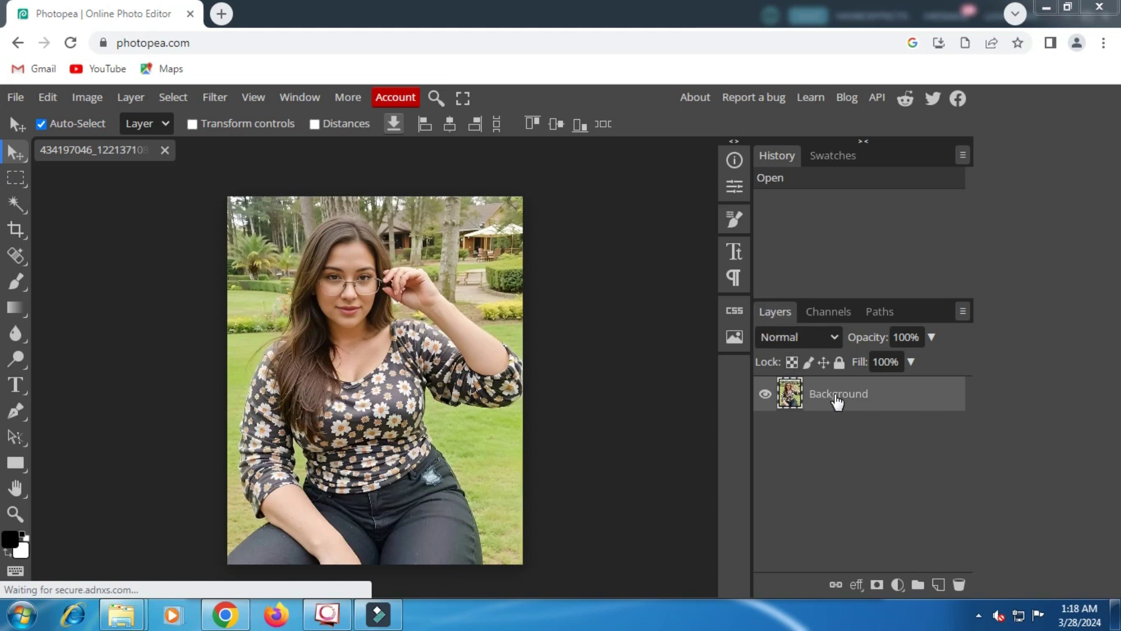
{"action": "right_click", "coordinate": [837, 402]}
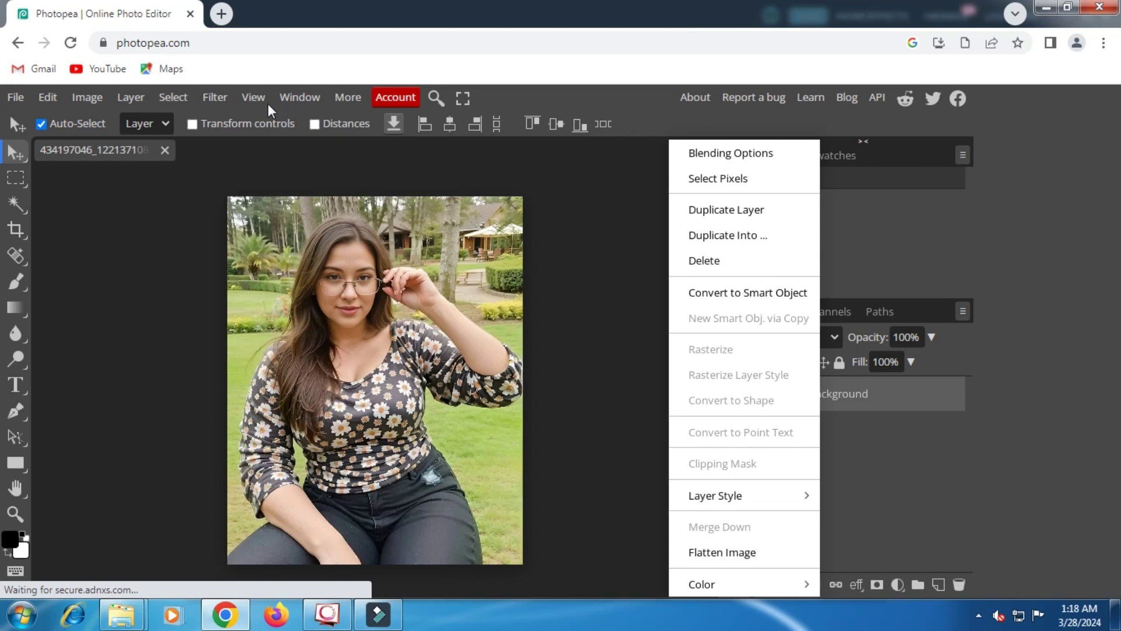
{"action": "left_click", "coordinate": [136, 100]}
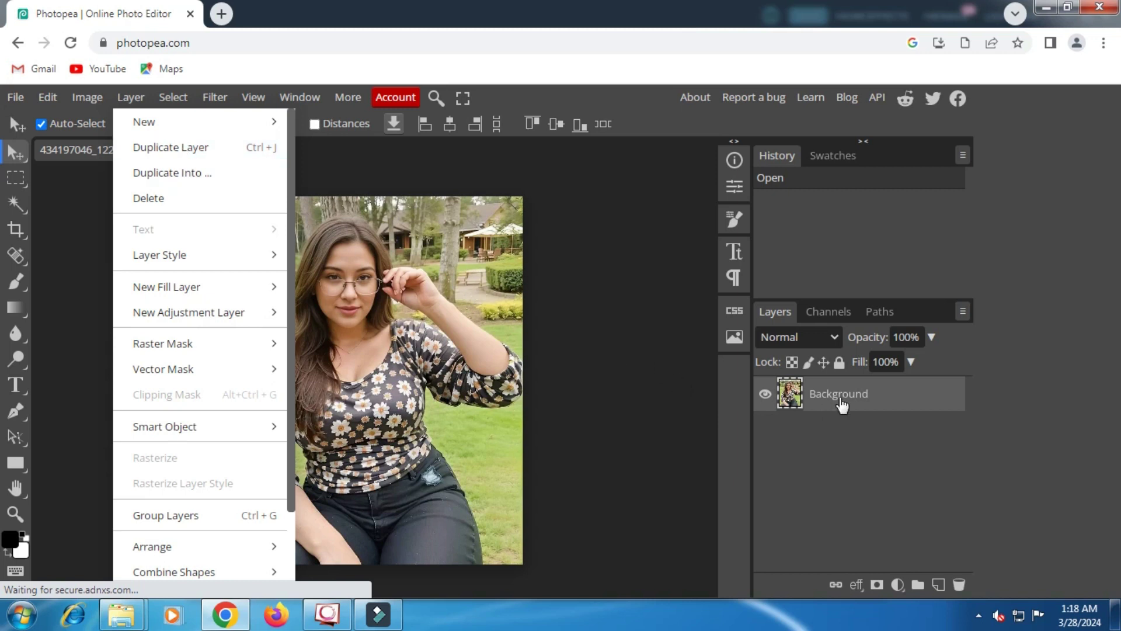
{"action": "right_click", "coordinate": [841, 403]}
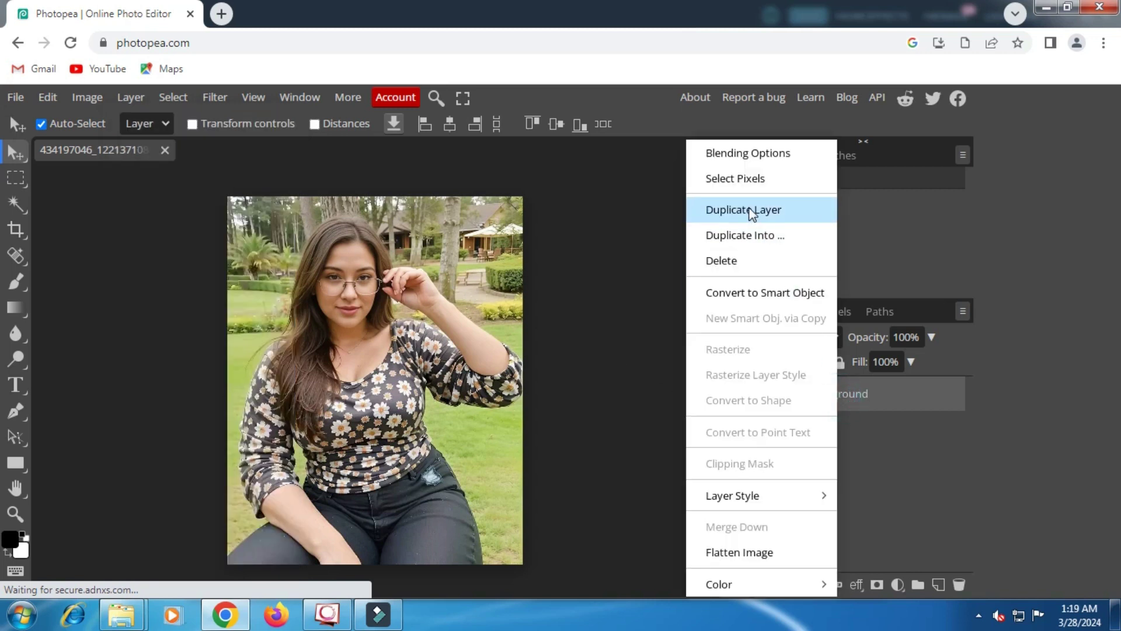
{"action": "left_click", "coordinate": [745, 210]}
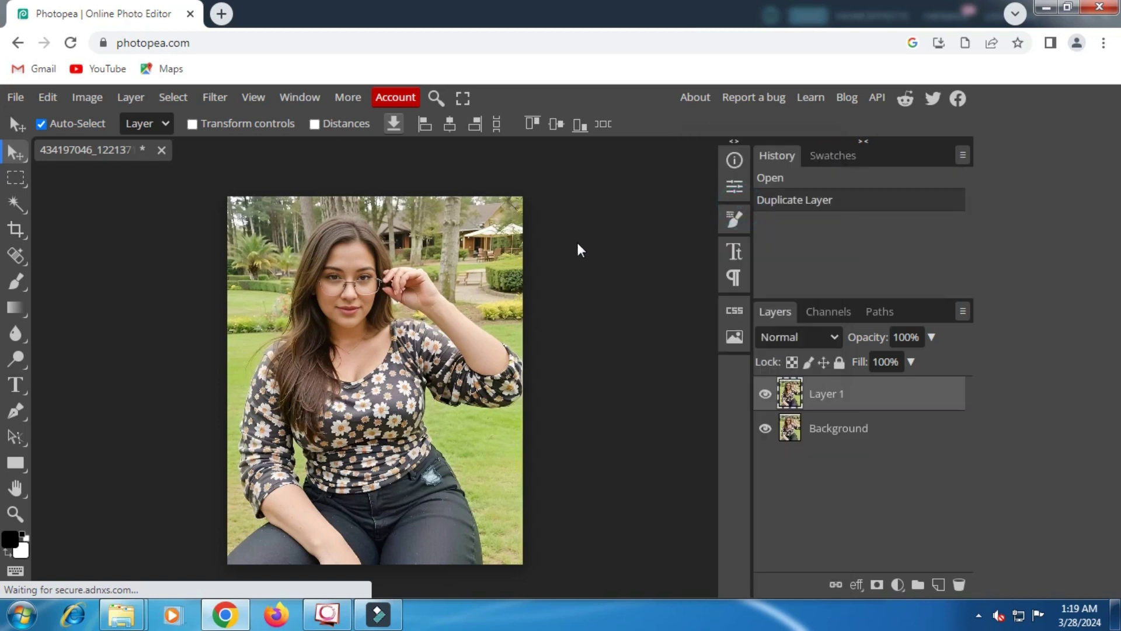
- Hide the Background layer and apply Remove BG to Layer 1 to isolate the woman
{"action": "left_click", "coordinate": [764, 429]}
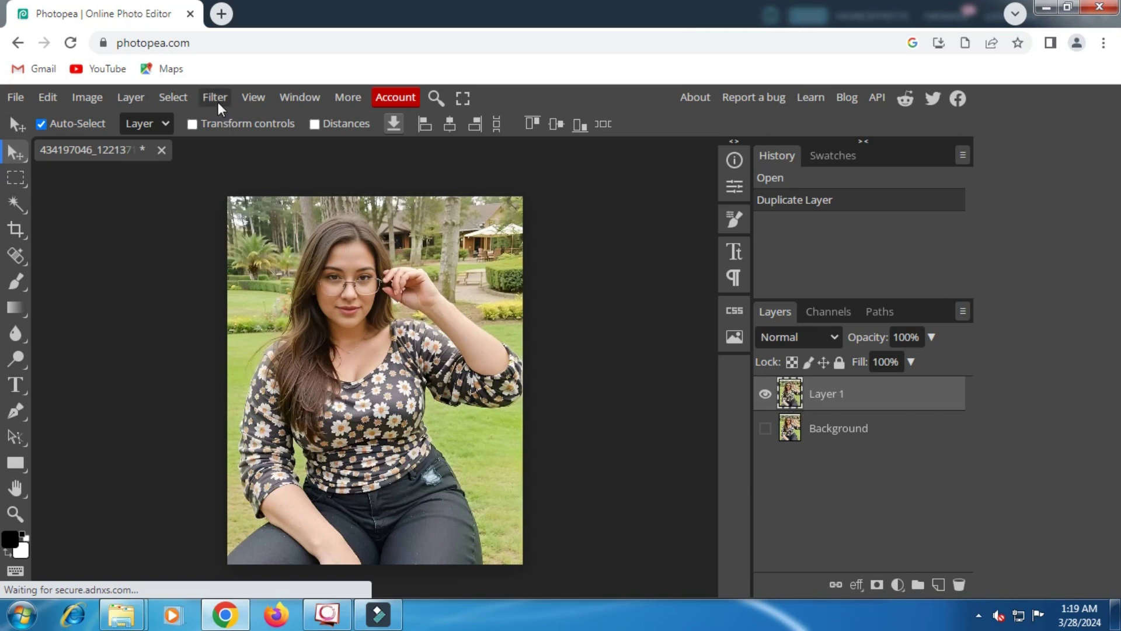
{"action": "left_click", "coordinate": [178, 104]}
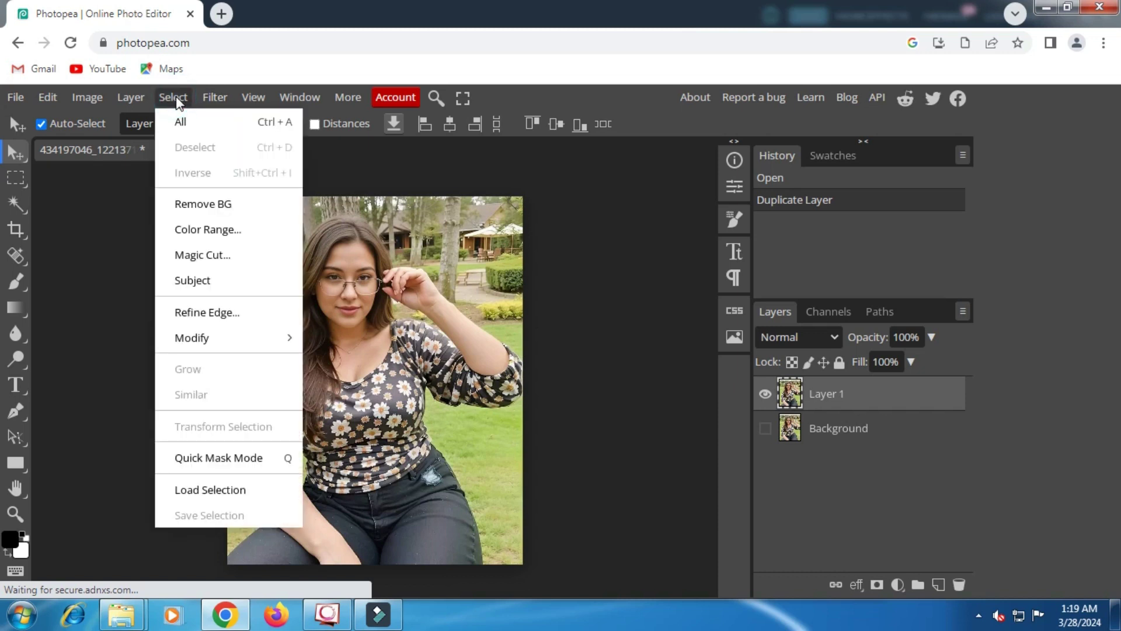
{"action": "left_click", "coordinate": [250, 205]}
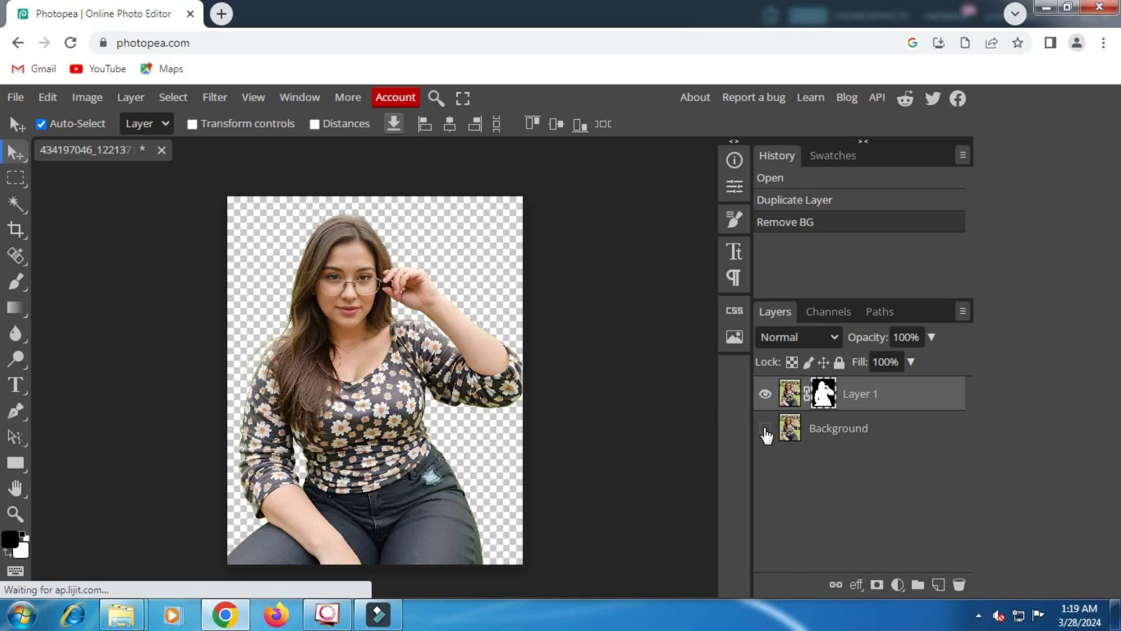
- Show the Background layer, hide Layer 1, and make Background the active layer
{"action": "left_click", "coordinate": [765, 431]}
{"action": "left_click", "coordinate": [765, 428]}
{"action": "left_click", "coordinate": [765, 429]}
{"action": "left_click", "coordinate": [766, 394]}
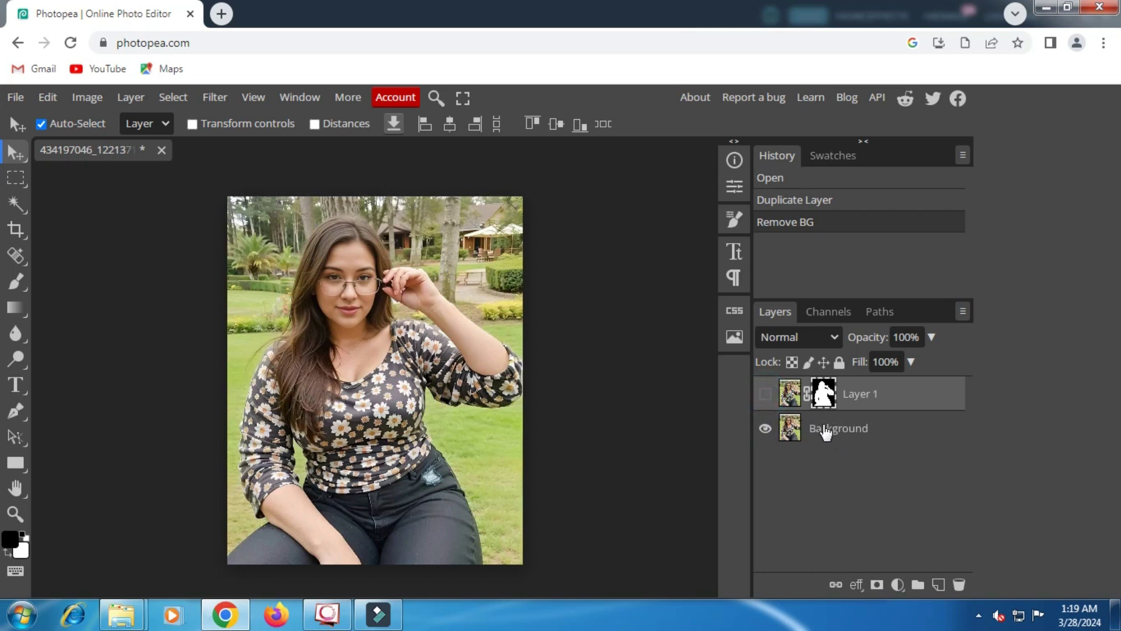
{"action": "left_click", "coordinate": [823, 428]}
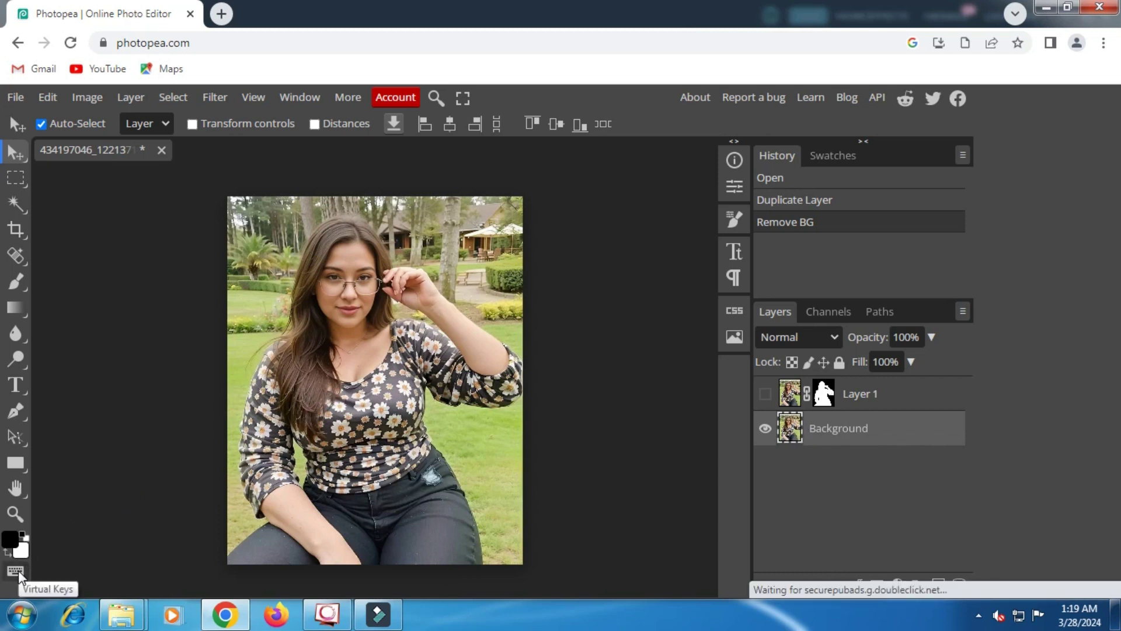
- Load Layer 1's mask as a selection around the woman while keeping the Background layer active
{"action": "left_click", "coordinate": [15, 514]}
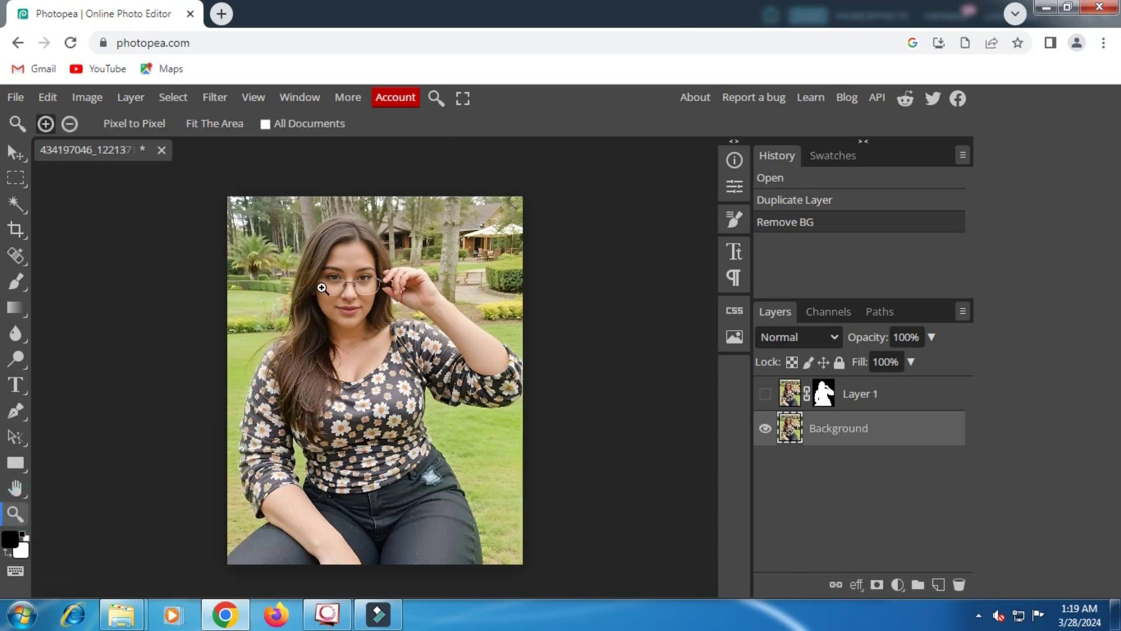
{"action": "left_click", "coordinate": [321, 285]}
{"action": "left_click", "coordinate": [320, 287]}
{"action": "left_click", "coordinate": [319, 285]}
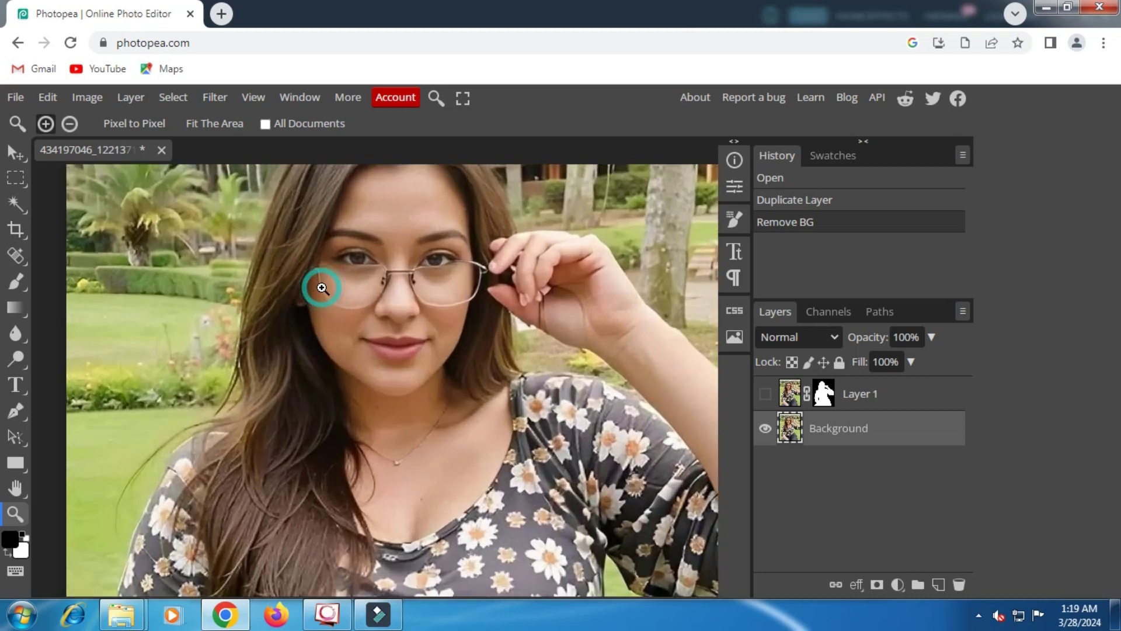
{"action": "scroll", "coordinate": [325, 299], "scroll_direction": "up", "scroll_amount": 2}
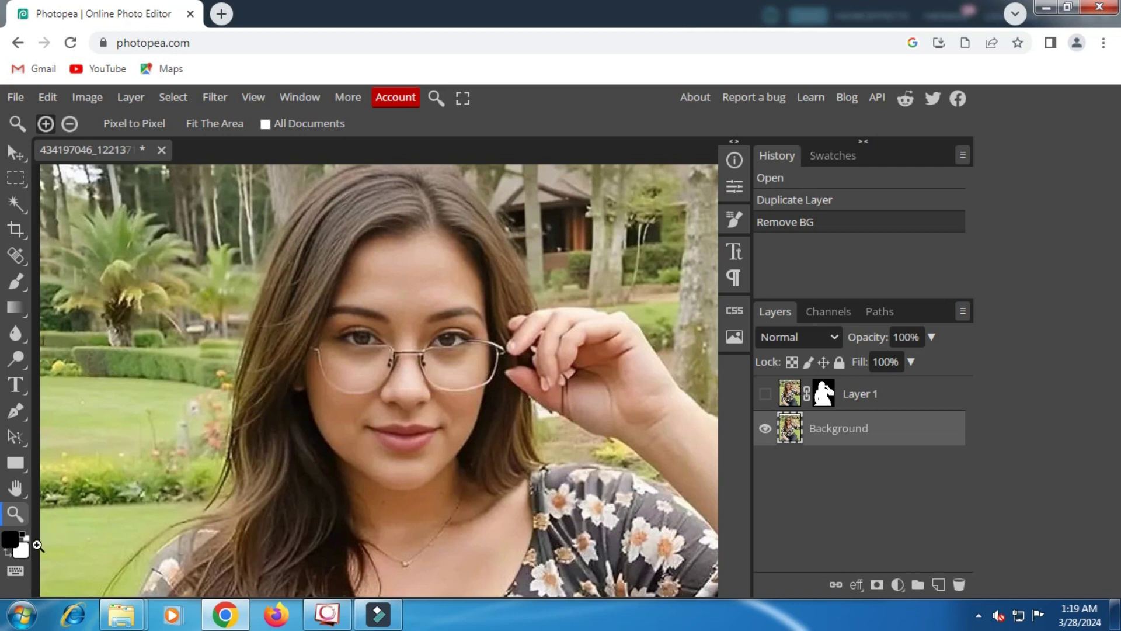
{"action": "left_click", "coordinate": [22, 570]}
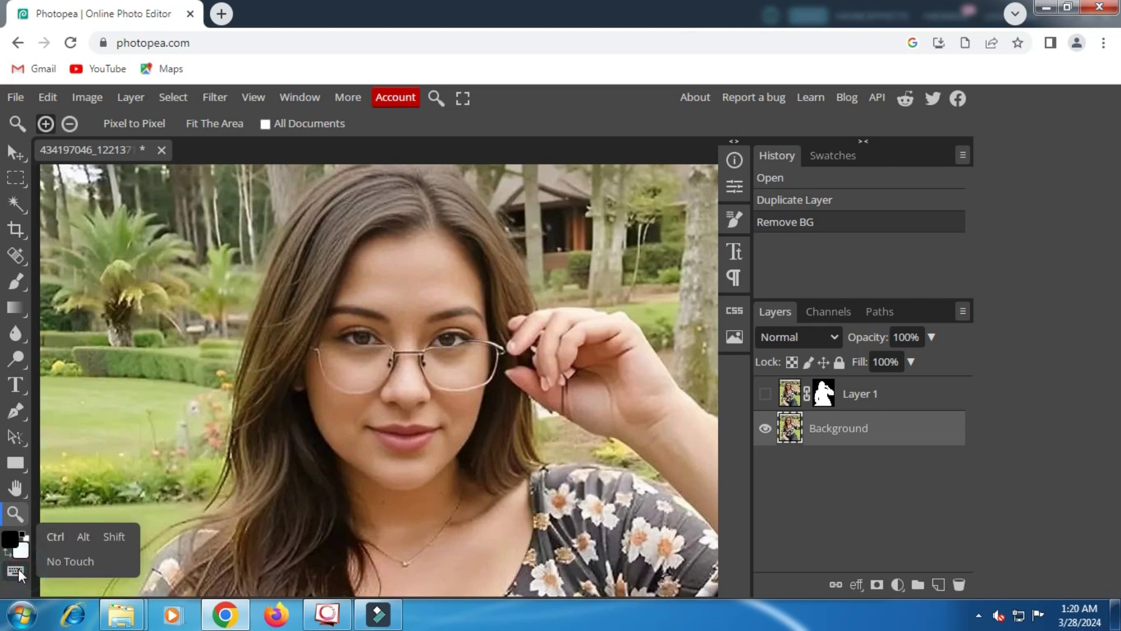
{"action": "left_click", "coordinate": [56, 535]}
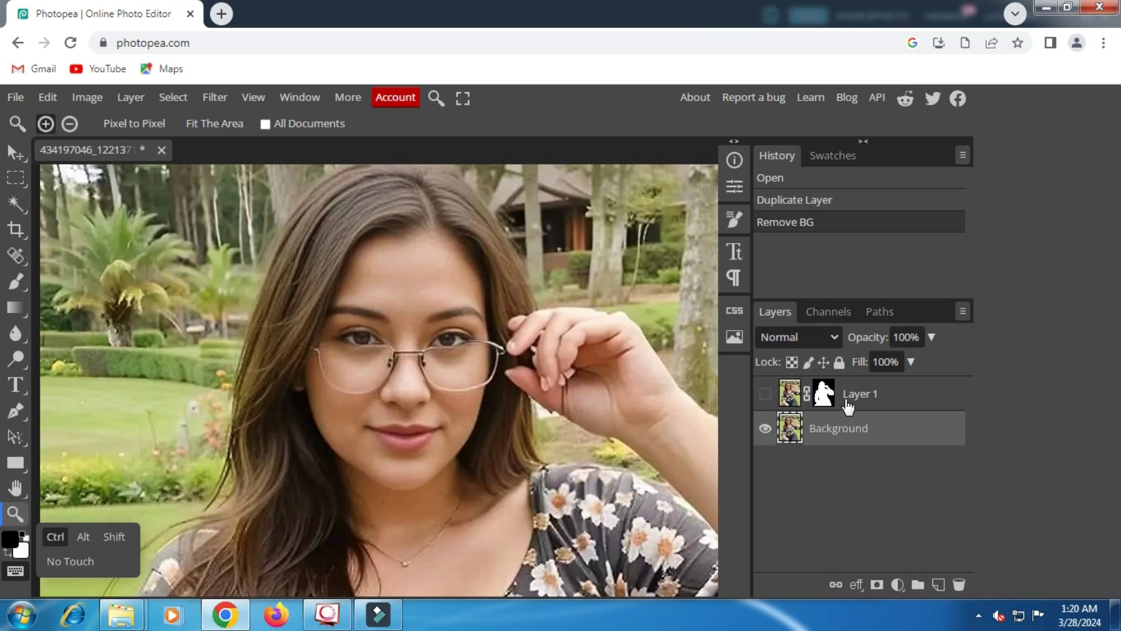
{"action": "left_click", "coordinate": [824, 396]}
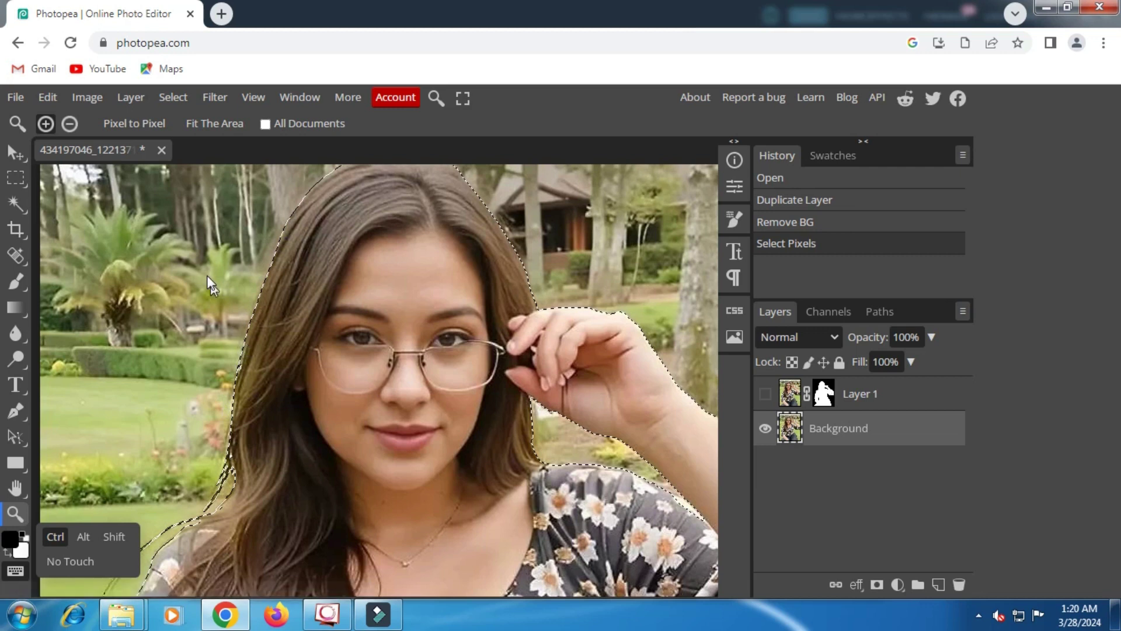
- Expand the selection around the woman by 5 px and compare it with the unexpanded outline through the history
{"action": "left_click", "coordinate": [175, 98]}
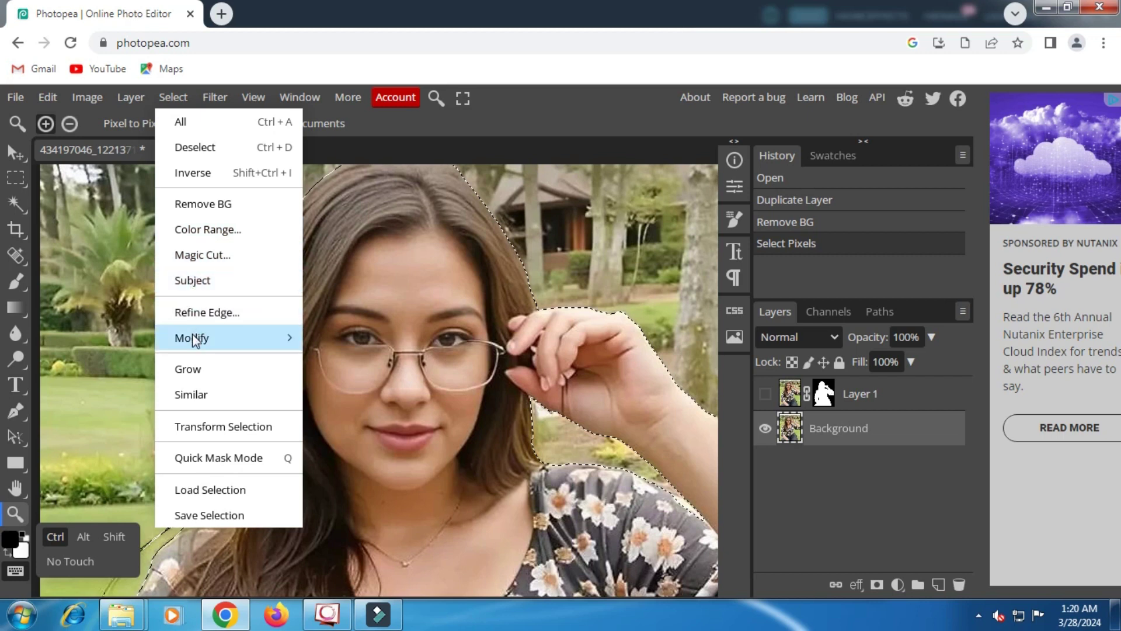
{"action": "mouse_move", "coordinate": [227, 342]}
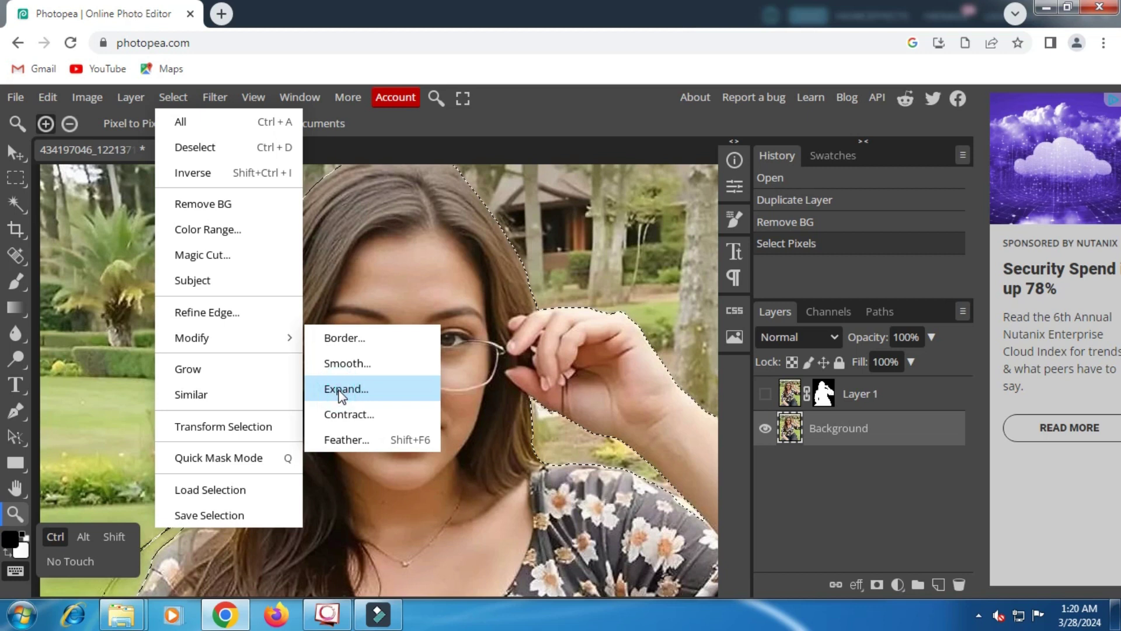
{"action": "left_click", "coordinate": [342, 395]}
{"action": "left_click", "coordinate": [211, 261]}
{"action": "type", "text": "4"}
{"action": "key", "text": "BackSpace"}
{"action": "type", "text": "5"}
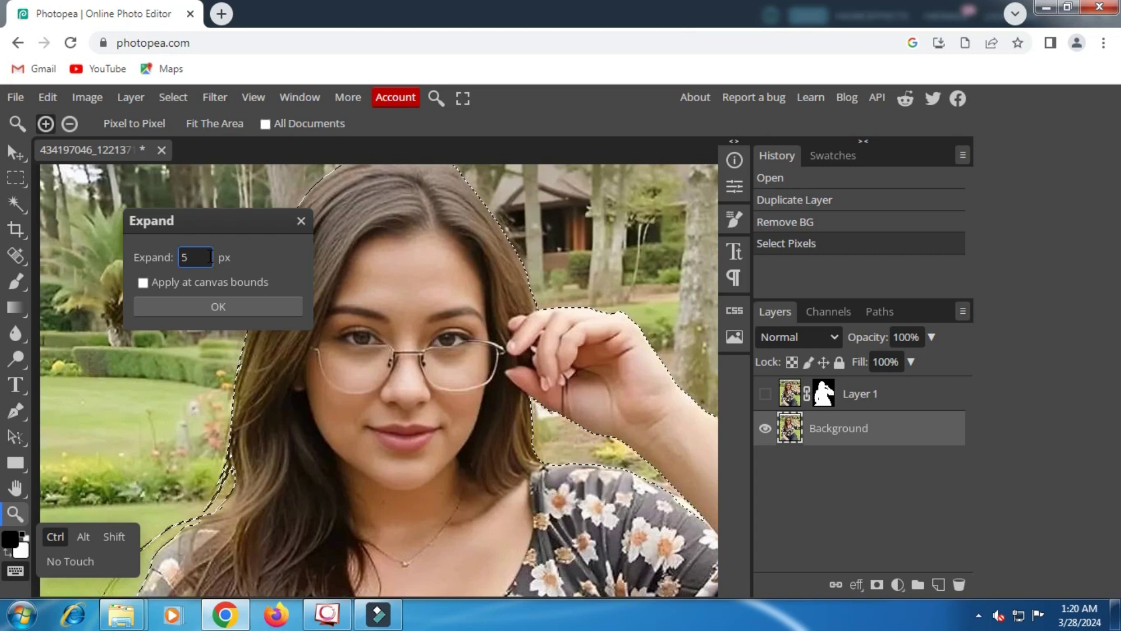
{"action": "left_click", "coordinate": [226, 306]}
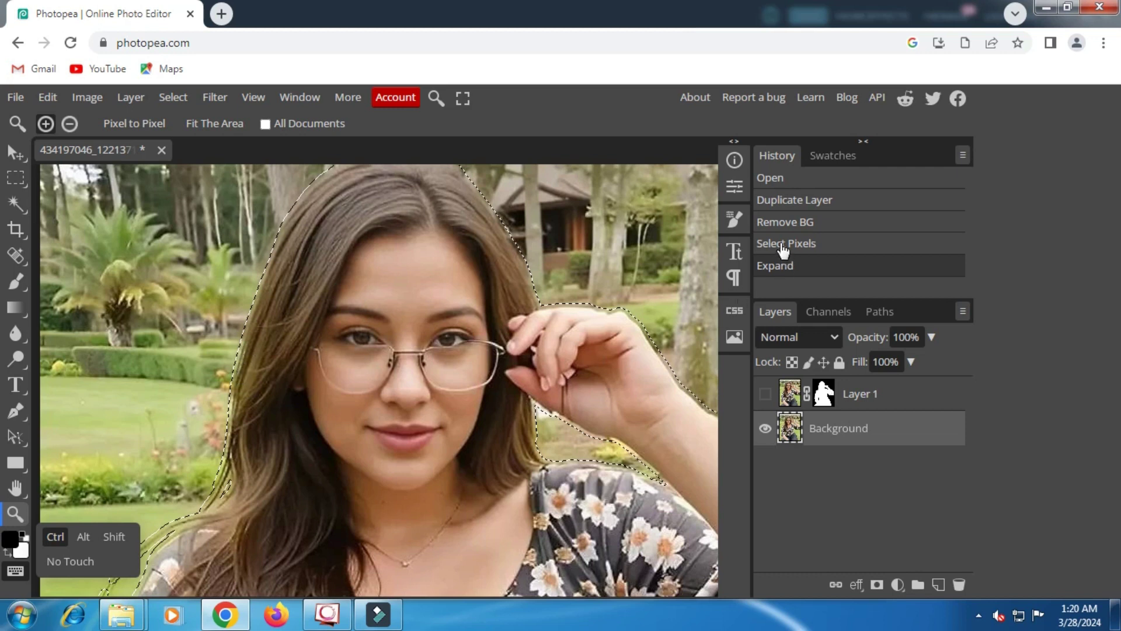
{"action": "left_click", "coordinate": [783, 245]}
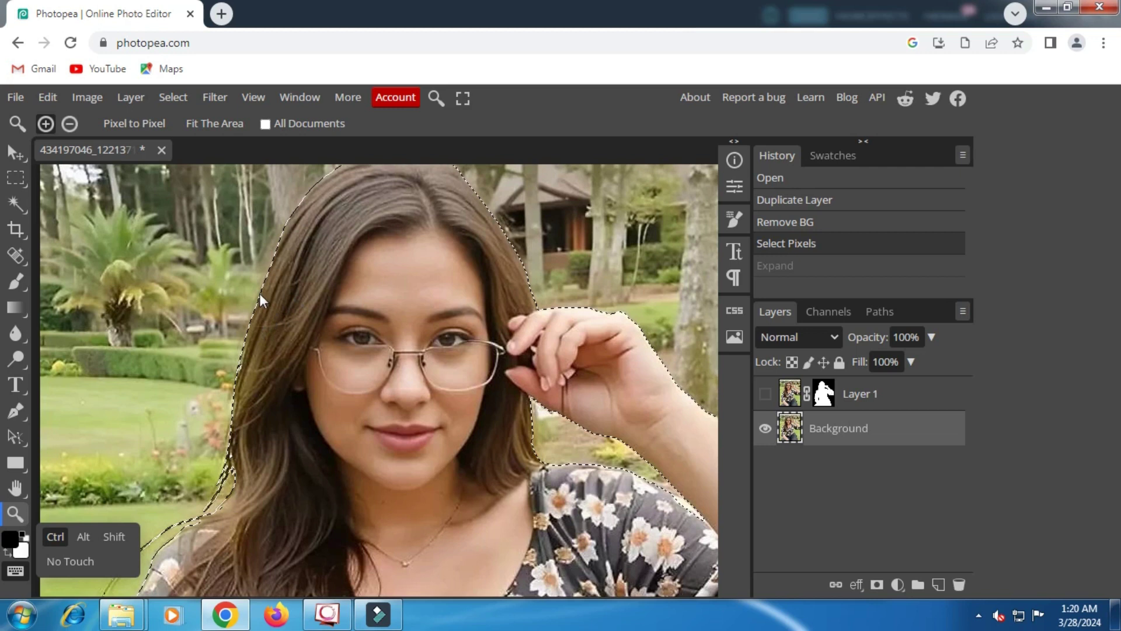
{"action": "left_click", "coordinate": [782, 267]}
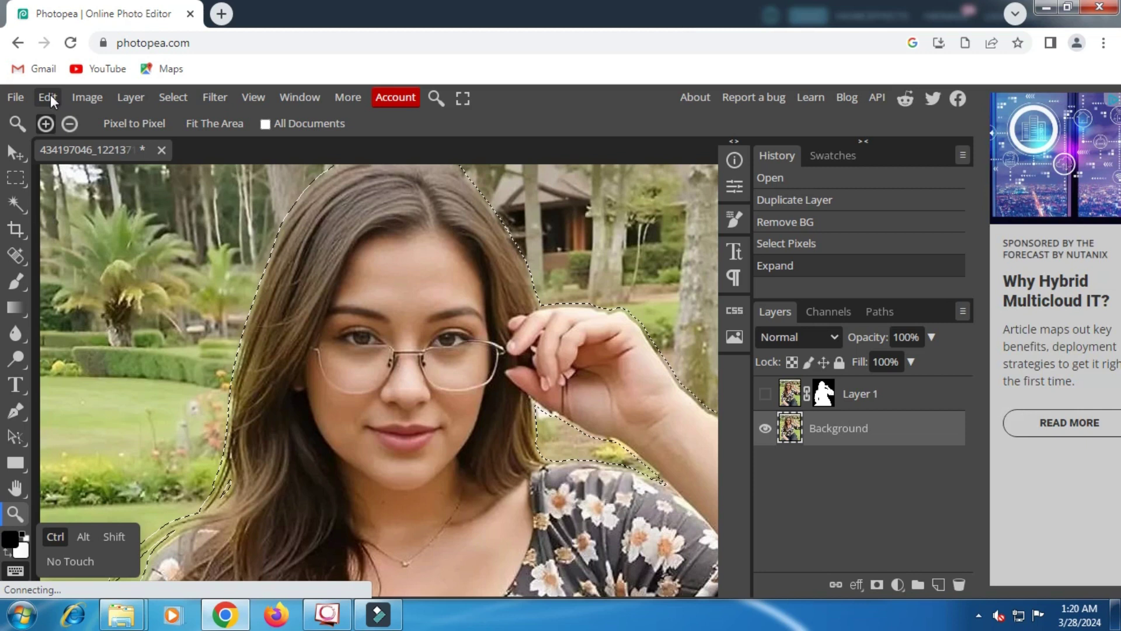
- Fill the selected area of the Background layer with Content Aware in Normal blend mode at 100% opacity
{"action": "left_click", "coordinate": [50, 97]}
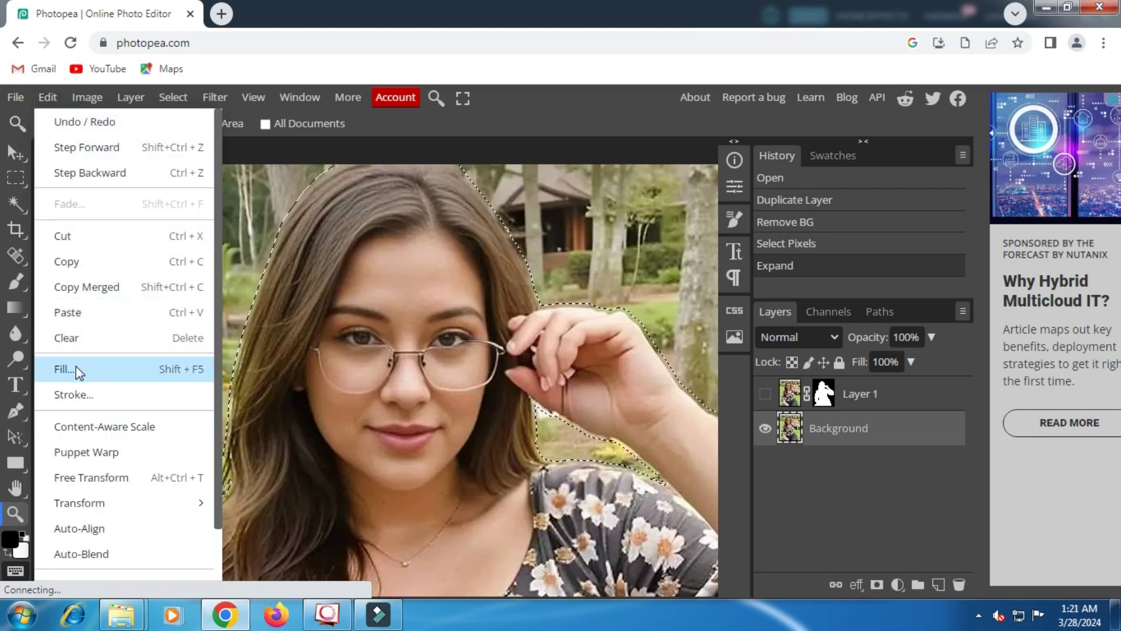
{"action": "left_click", "coordinate": [146, 369]}
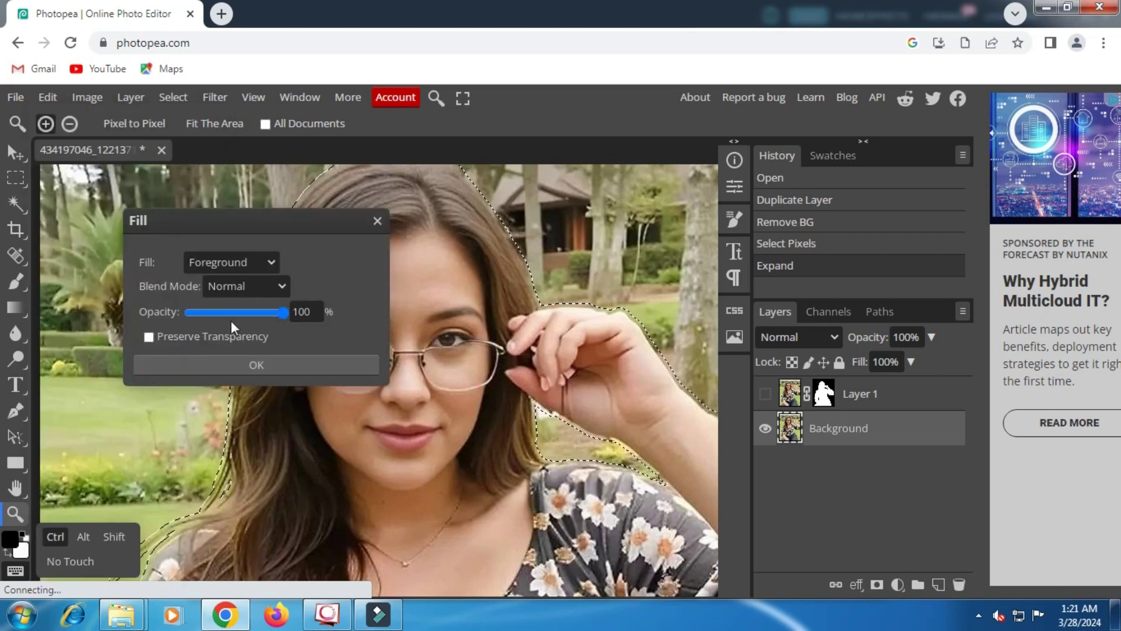
{"action": "left_click", "coordinate": [275, 262]}
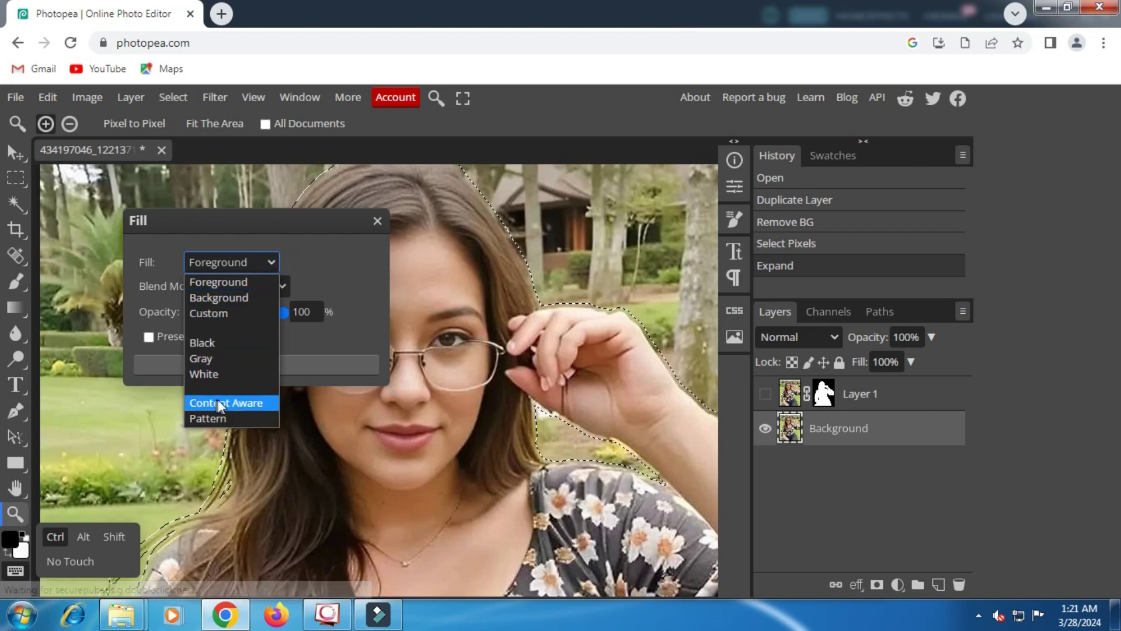
{"action": "left_click", "coordinate": [231, 401]}
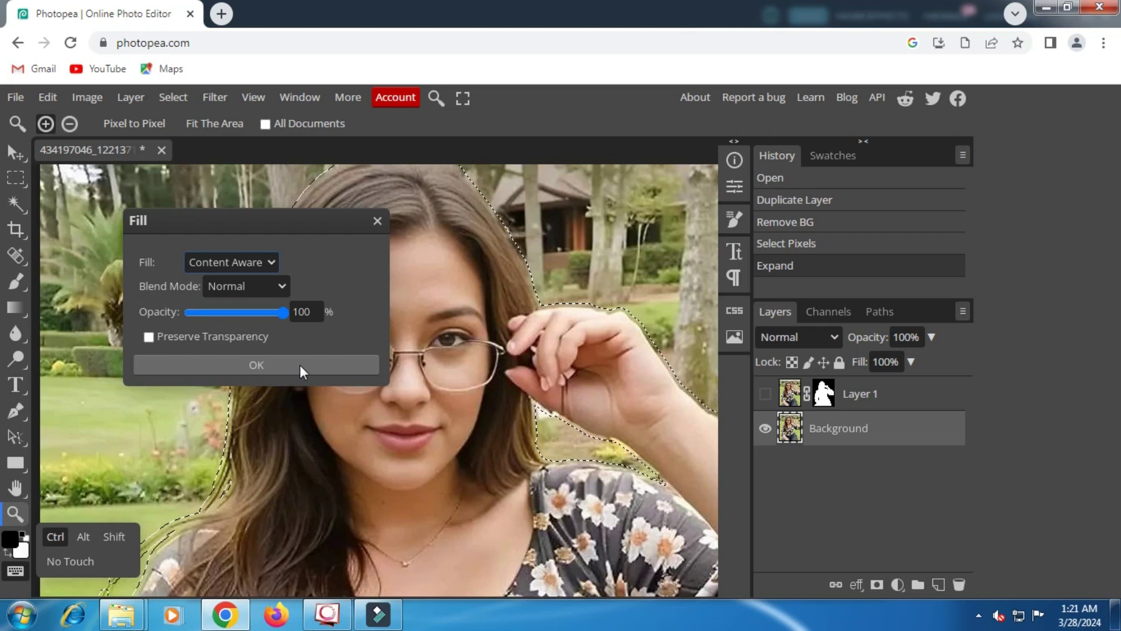
{"action": "left_click", "coordinate": [299, 364]}
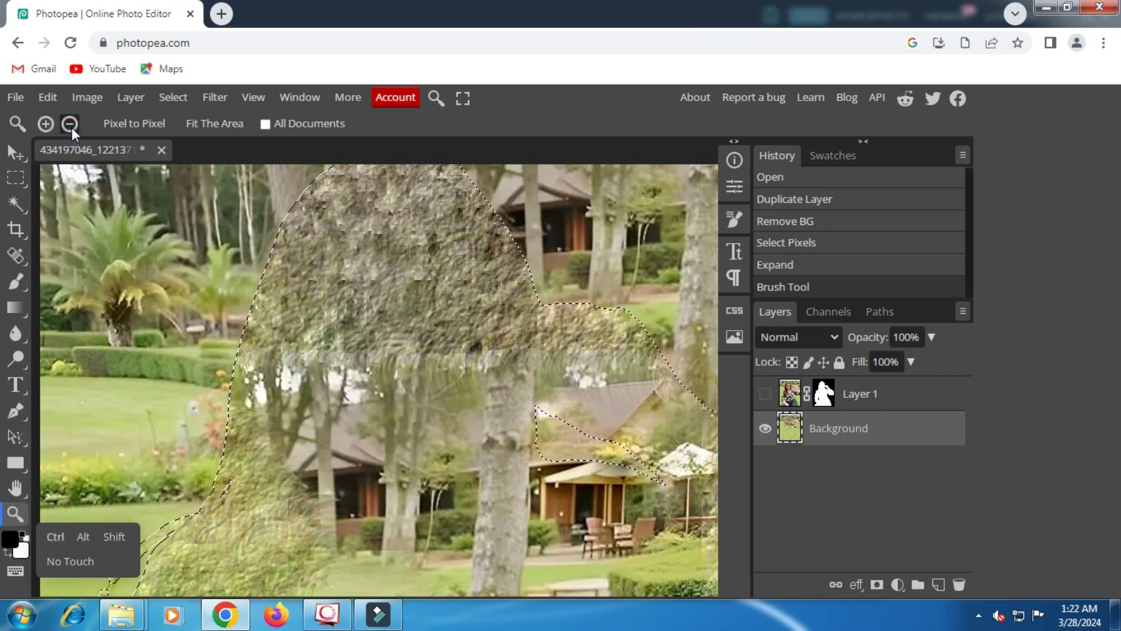
- Check the whole filled background and deselect the outline of the woman
{"action": "left_click", "coordinate": [287, 253]}
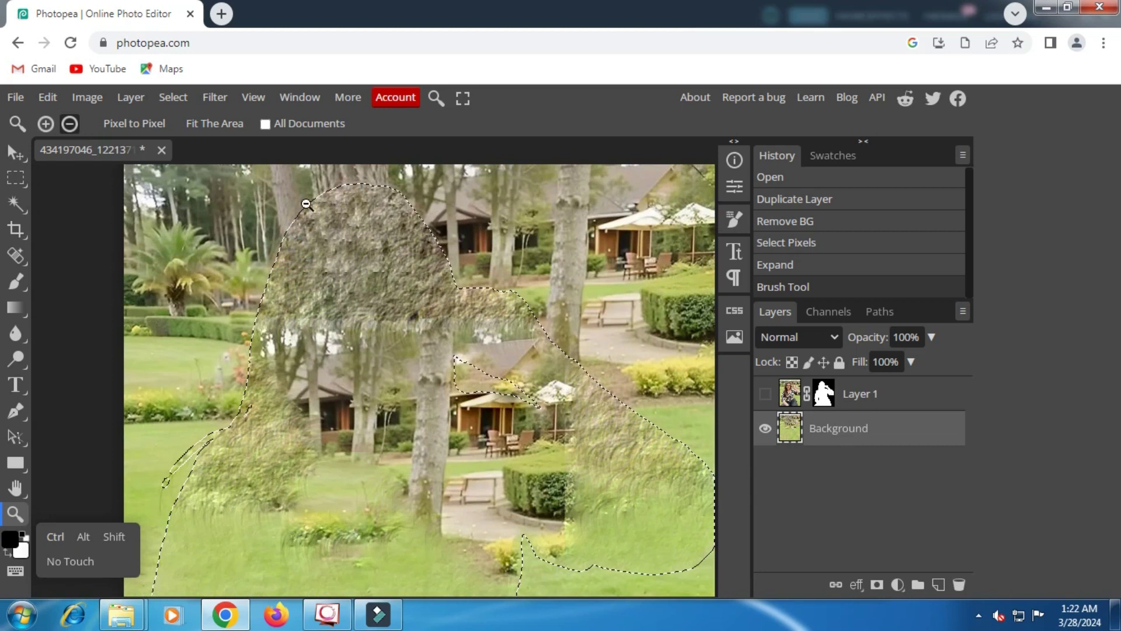
{"action": "left_click", "coordinate": [296, 193], "text": "alt"}
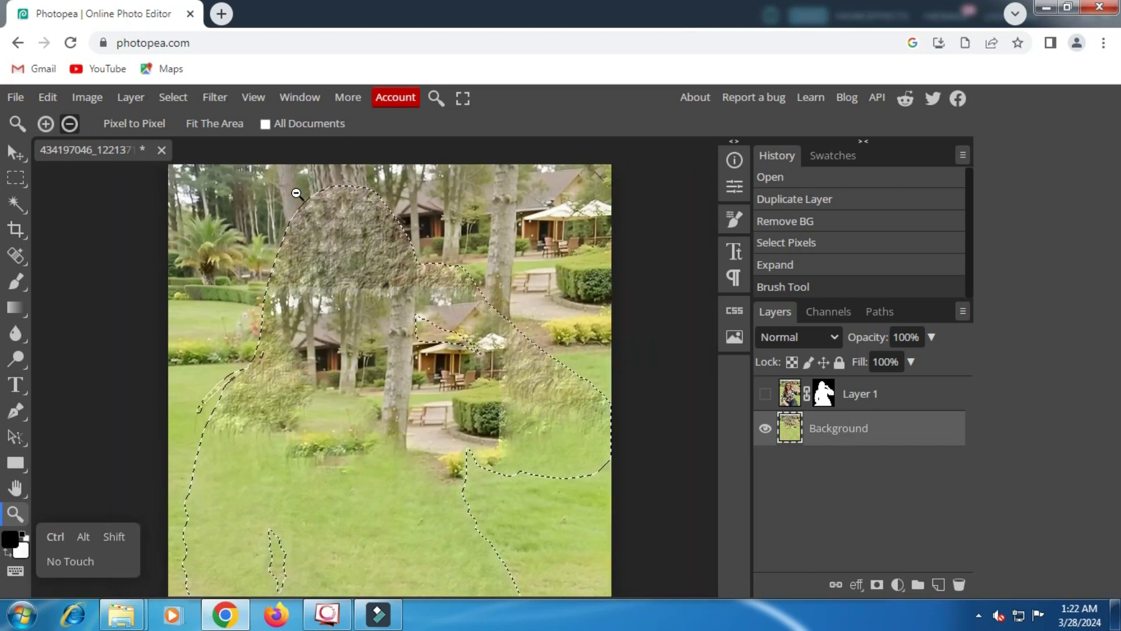
{"action": "left_click", "coordinate": [296, 193], "text": "alt"}
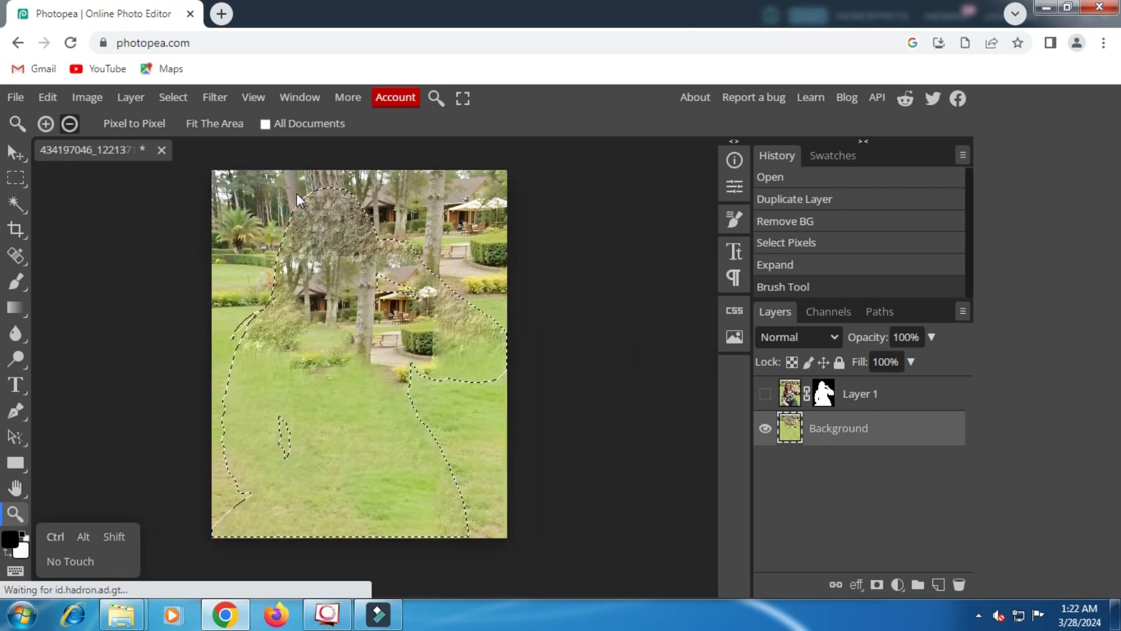
{"action": "left_click", "coordinate": [172, 99]}
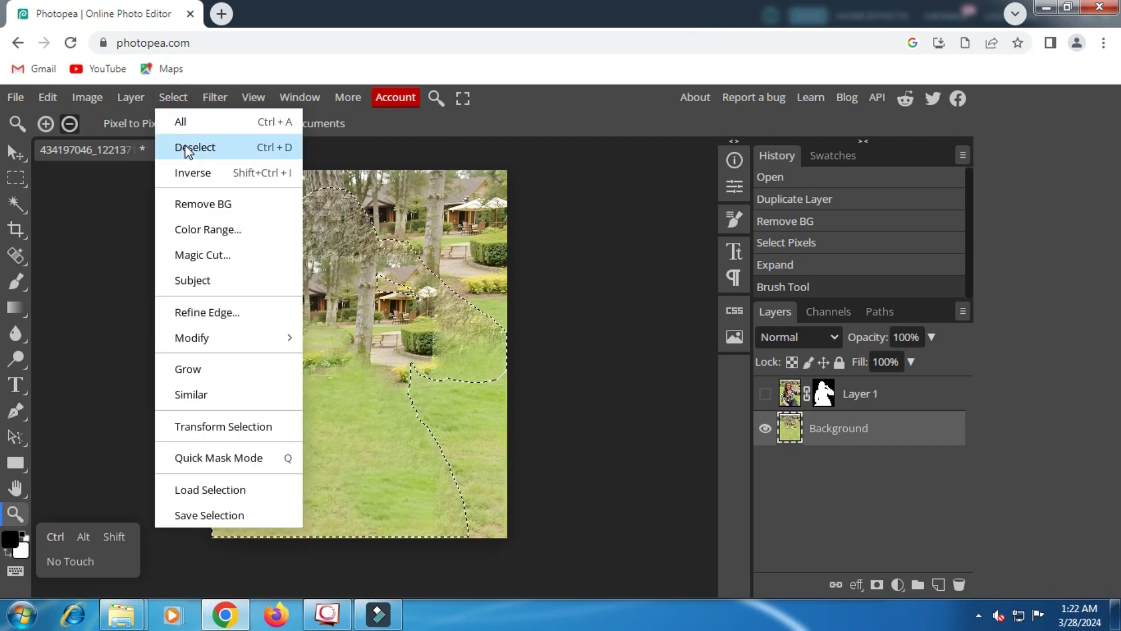
{"action": "left_click", "coordinate": [211, 150]}
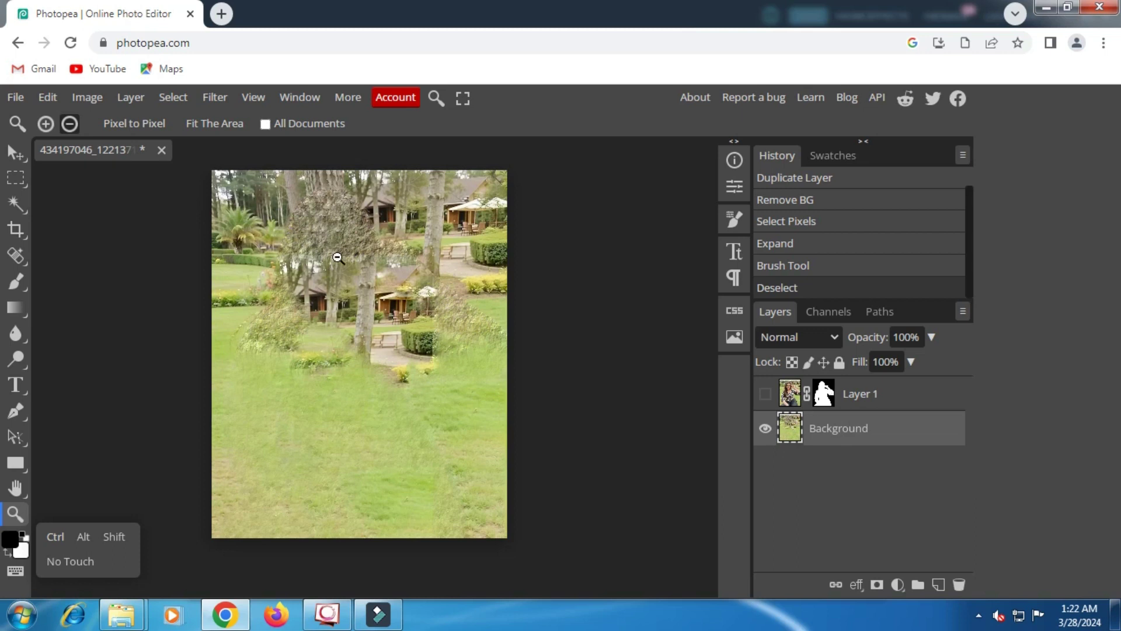
- Convert the filled Background layer to a smart object
{"action": "scroll", "coordinate": [338, 257], "scroll_direction": "up", "scroll_amount": 3}
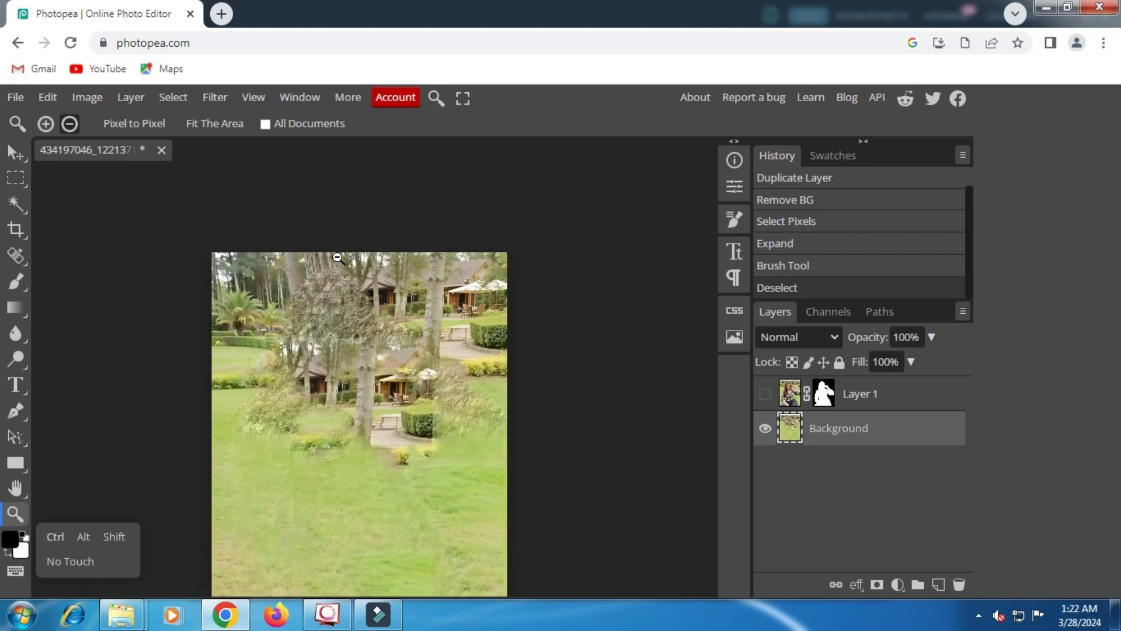
{"action": "right_click", "coordinate": [833, 433]}
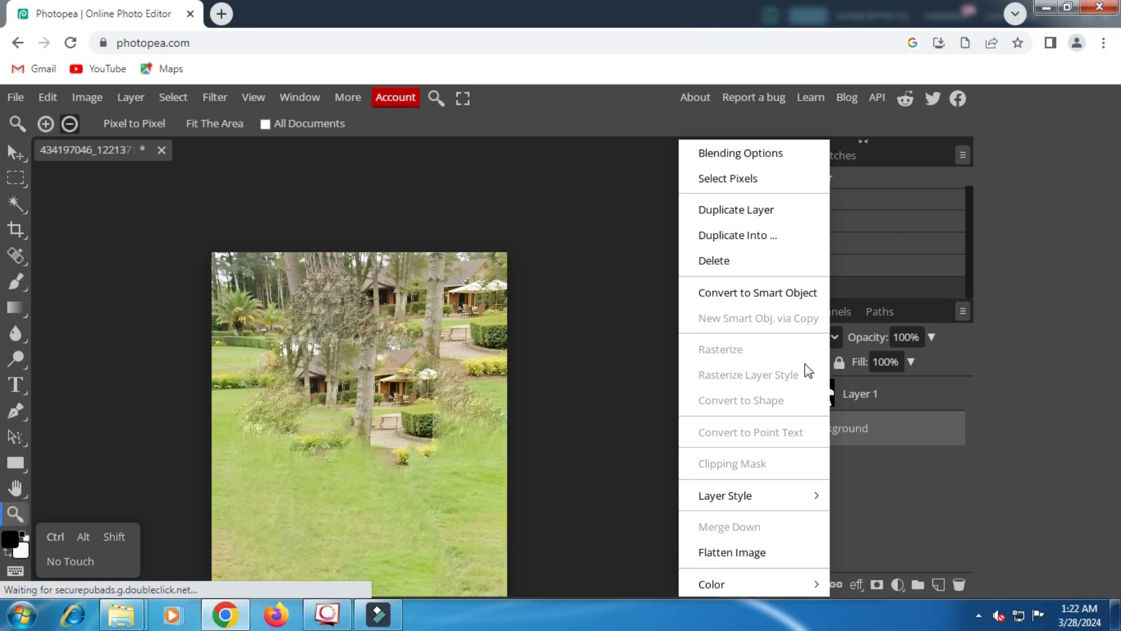
{"action": "left_click", "coordinate": [779, 295]}
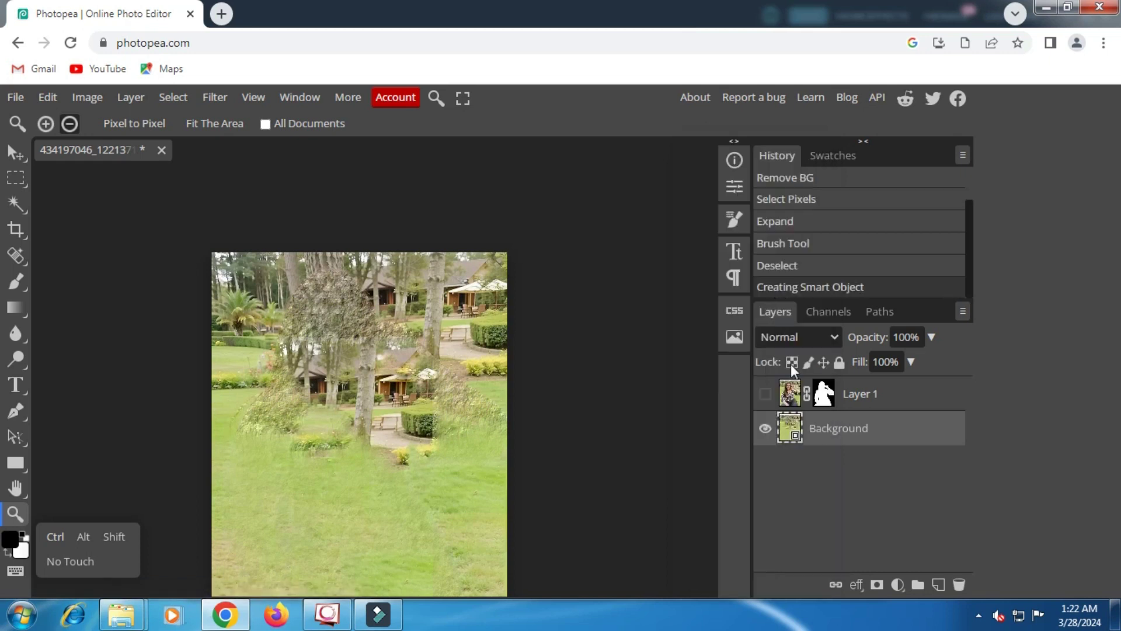
- Show Layer 1 with the woman again over the filled background, comparing the picture with and without it
{"action": "left_click", "coordinate": [764, 394]}
{"action": "left_click", "coordinate": [765, 394]}
{"action": "left_click", "coordinate": [765, 394]}
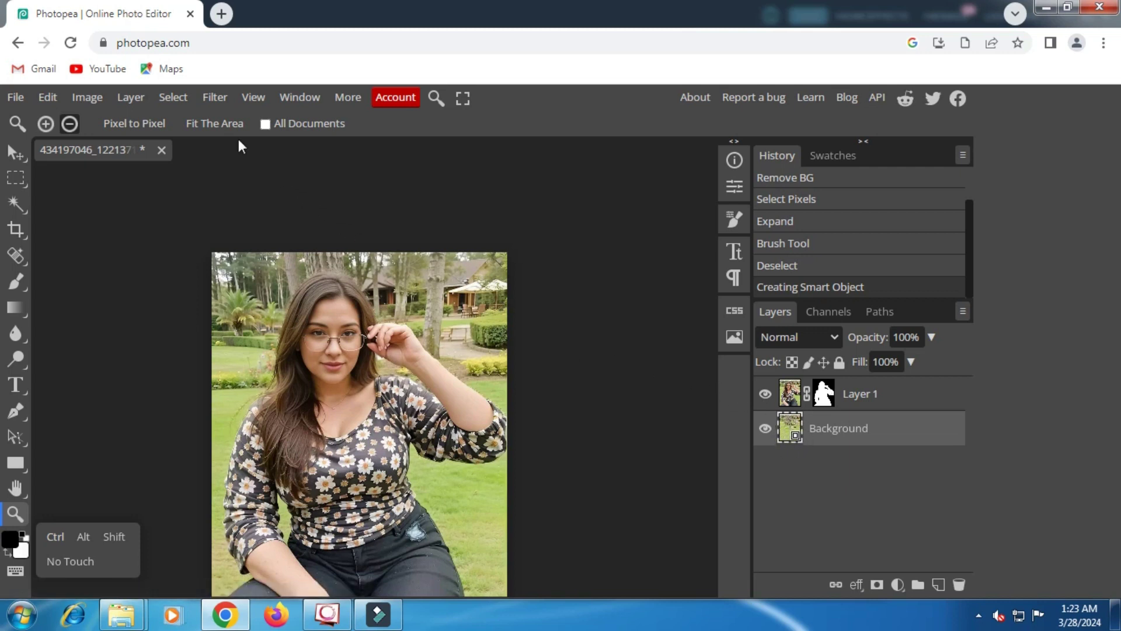
- Apply a Gaussian Blur with a radius of 8.8 px to the Background smart object
{"action": "left_click", "coordinate": [217, 94]}
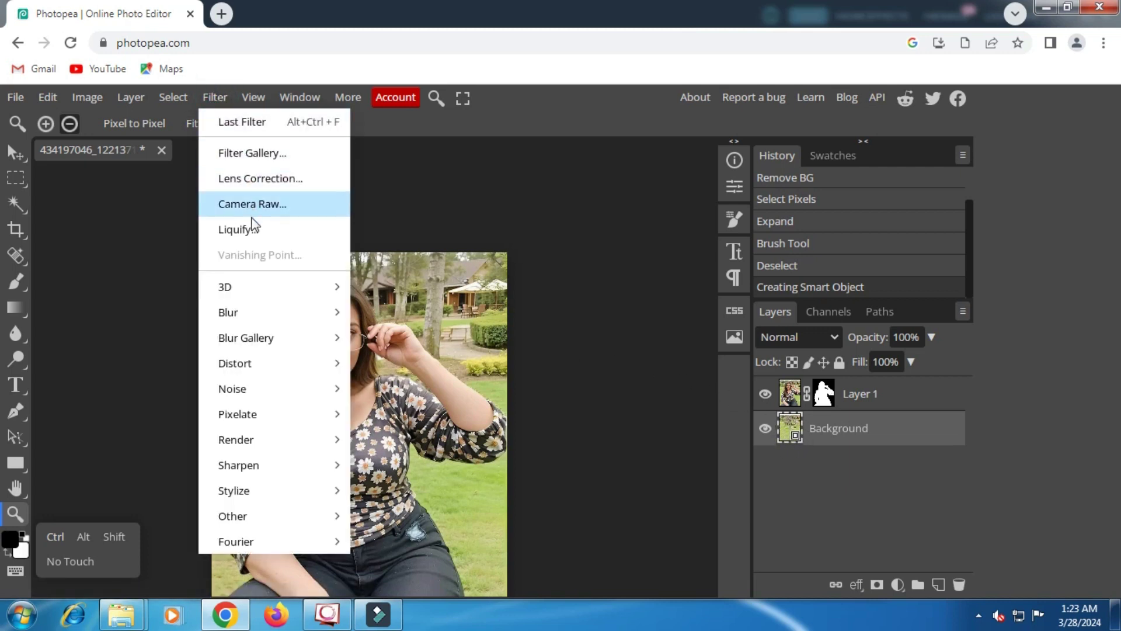
{"action": "mouse_move", "coordinate": [255, 314]}
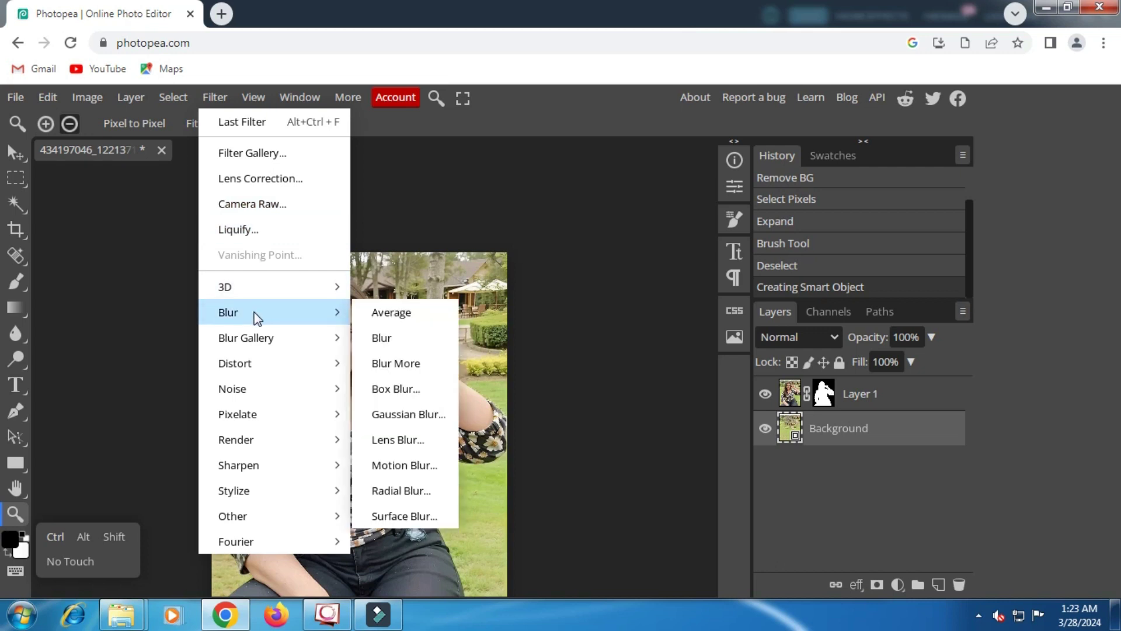
{"action": "left_click", "coordinate": [404, 413]}
{"action": "left_click_drag", "start_coordinate": [345, 222], "coordinate": [701, 222]}
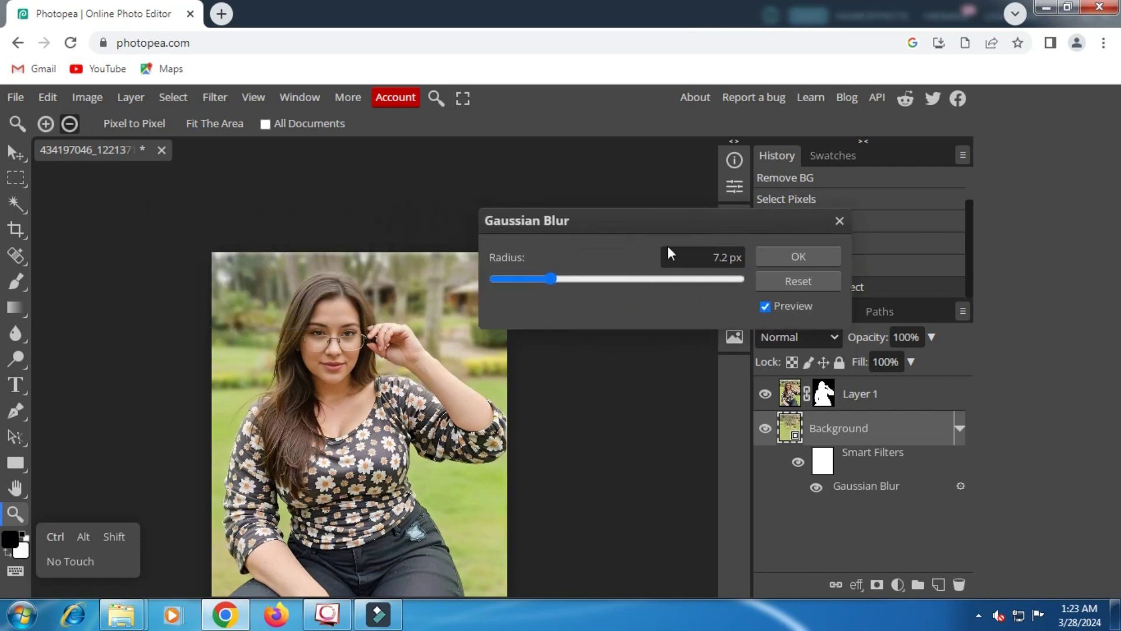
{"action": "left_click_drag", "start_coordinate": [551, 278], "coordinate": [542, 278]}
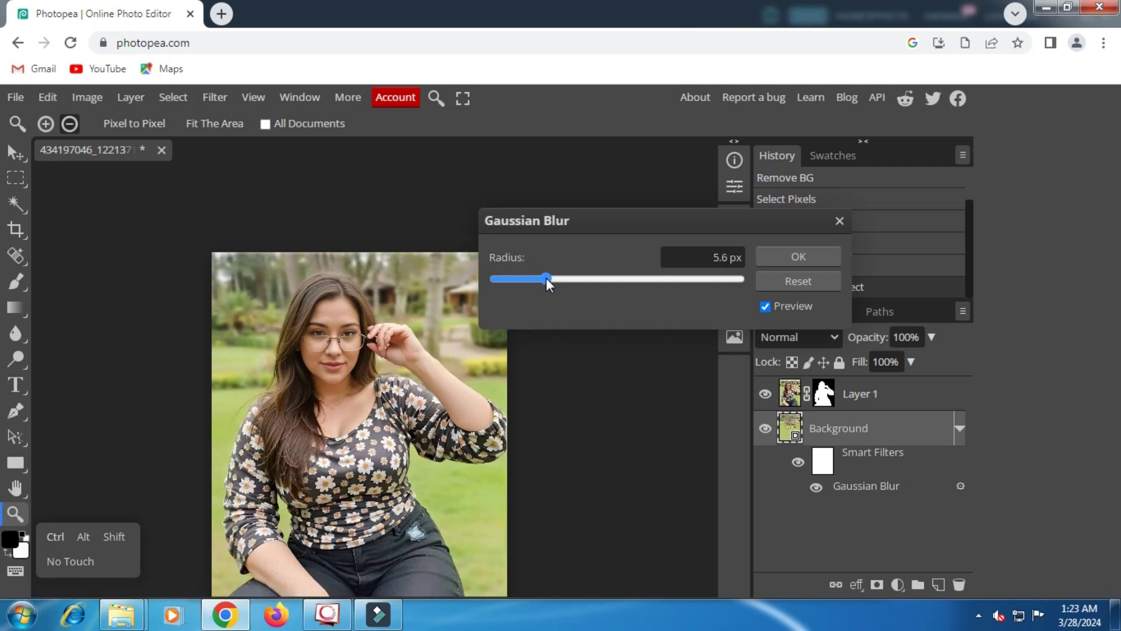
{"action": "left_click_drag", "start_coordinate": [545, 278], "coordinate": [545, 289]}
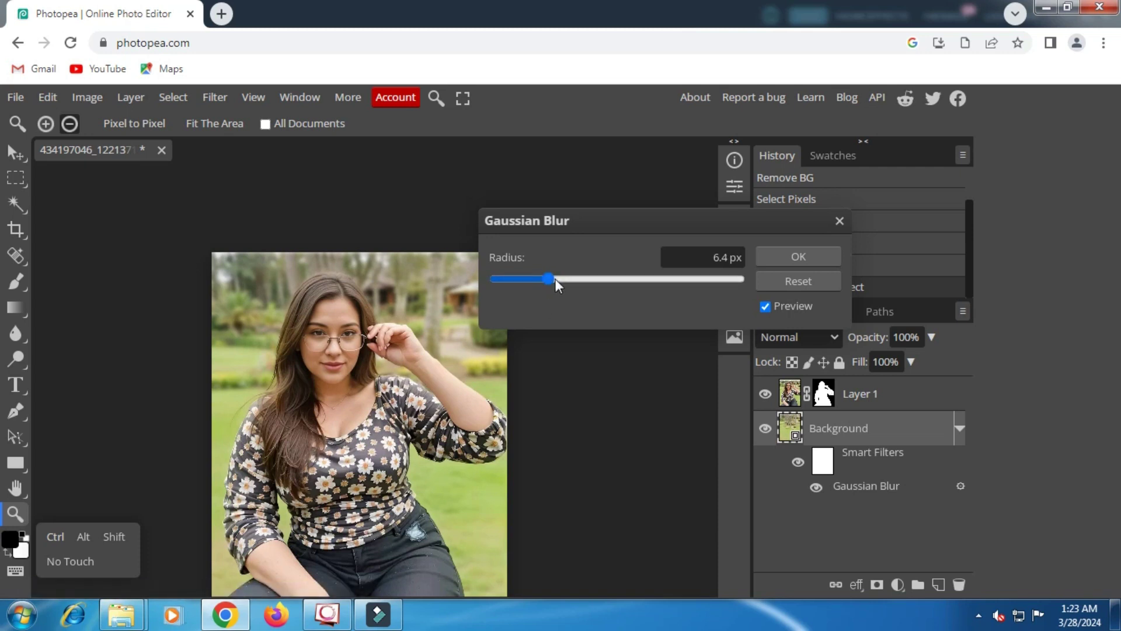
{"action": "left_click_drag", "start_coordinate": [554, 278], "coordinate": [559, 279]}
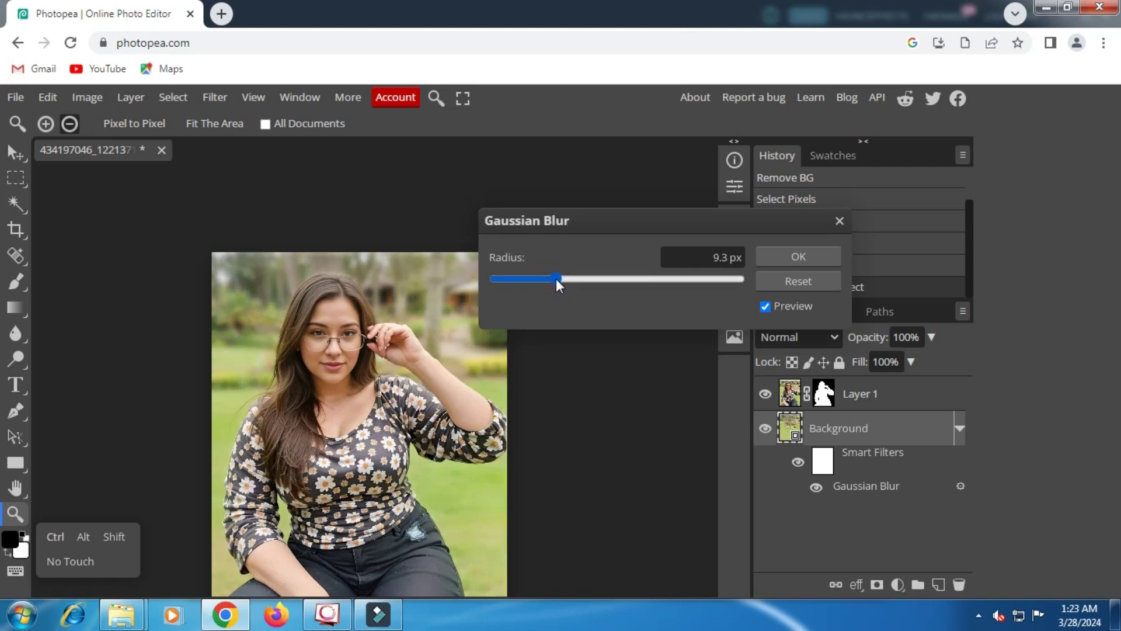
{"action": "left_click_drag", "start_coordinate": [556, 279], "coordinate": [552, 281]}
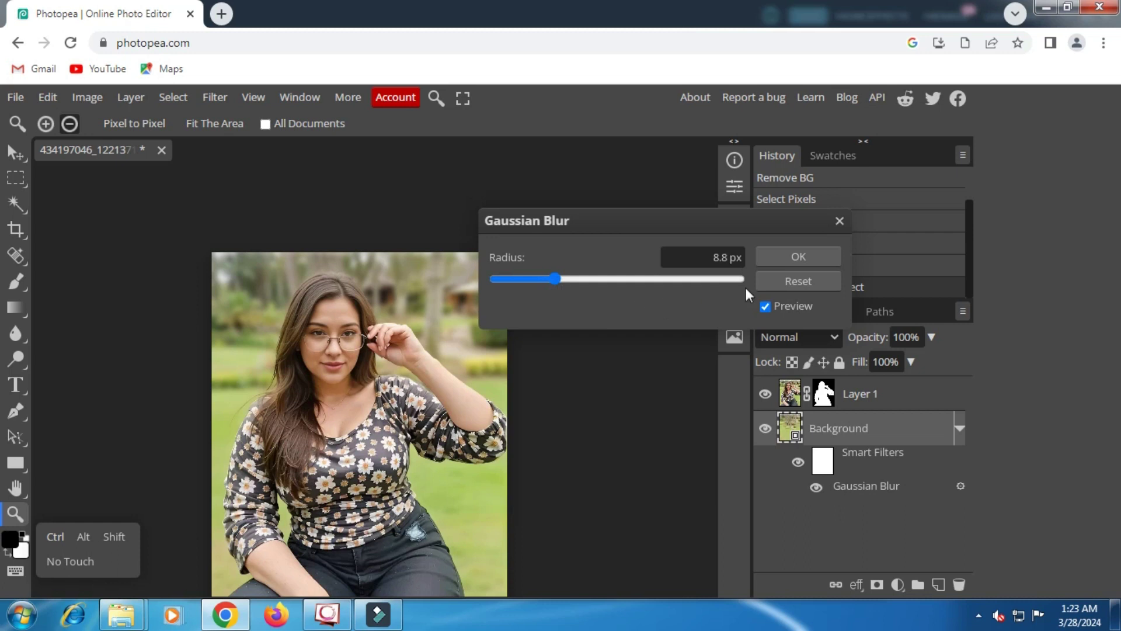
{"action": "left_click", "coordinate": [786, 258]}
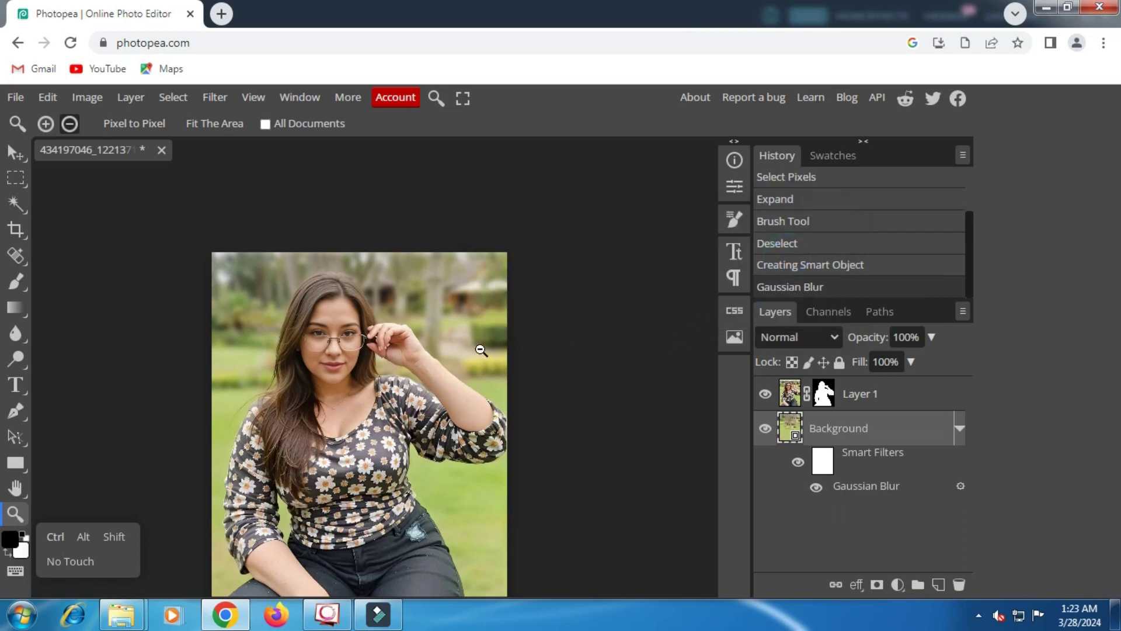
{"action": "scroll", "coordinate": [481, 350], "scroll_direction": "down", "scroll_amount": 5}
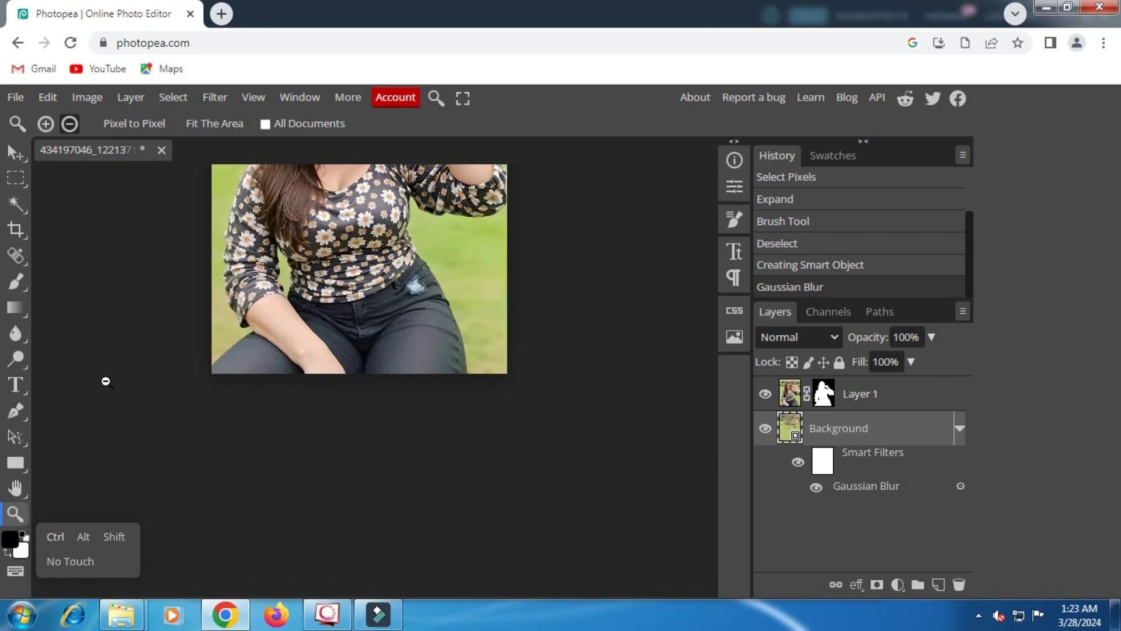
- Activate the Brush tool with black (000000) as the foreground colour
{"action": "left_click", "coordinate": [16, 284]}
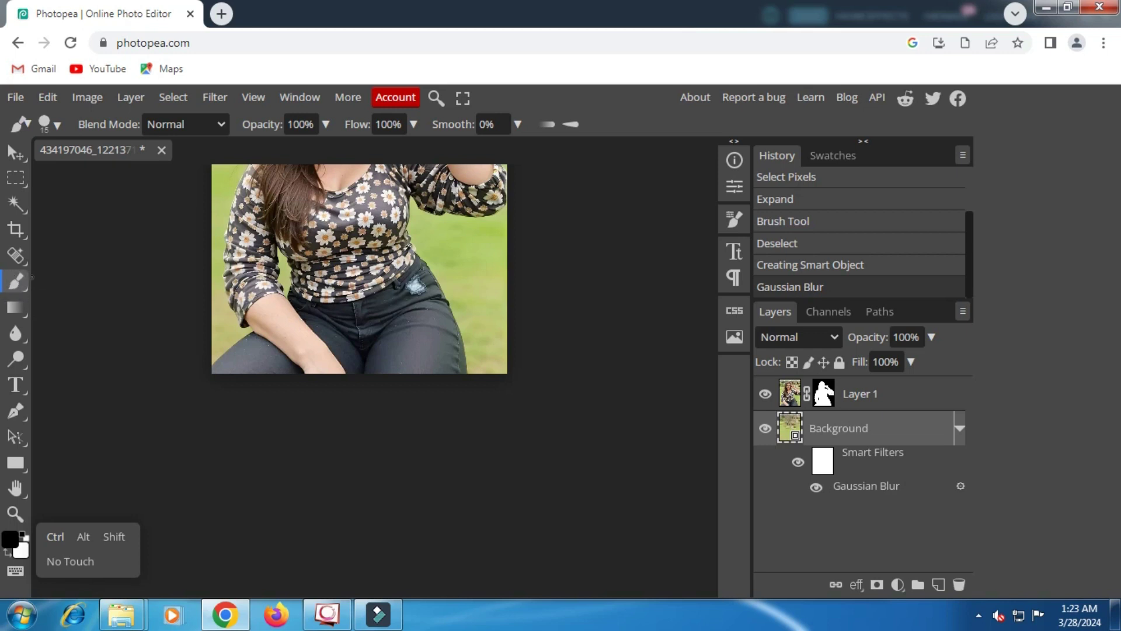
{"action": "left_click", "coordinate": [11, 538]}
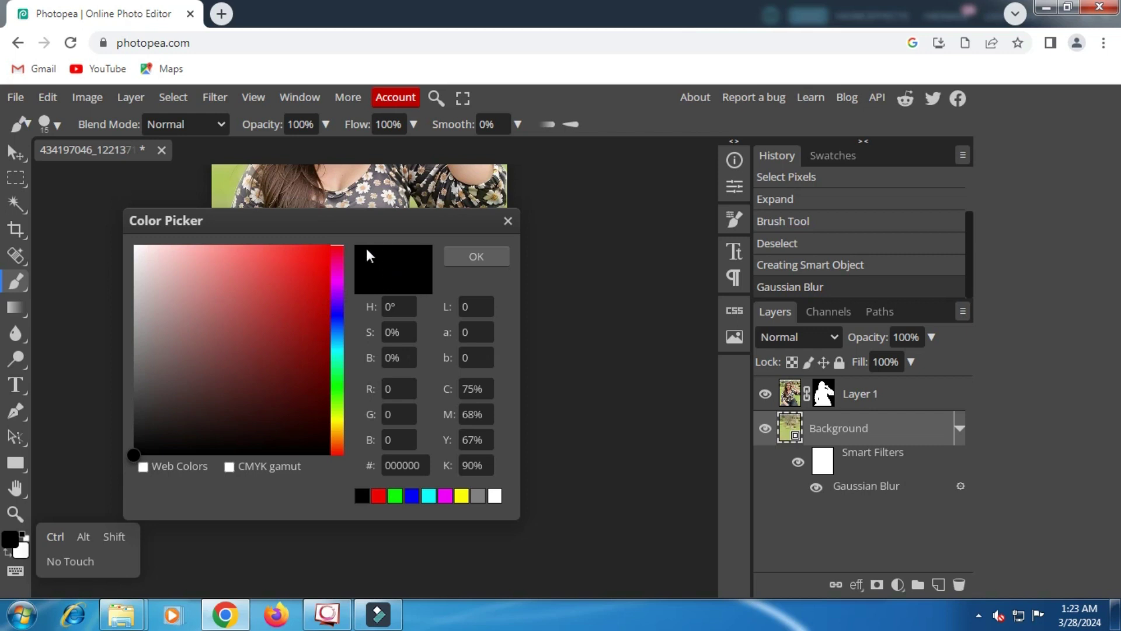
{"action": "left_click", "coordinate": [474, 257]}
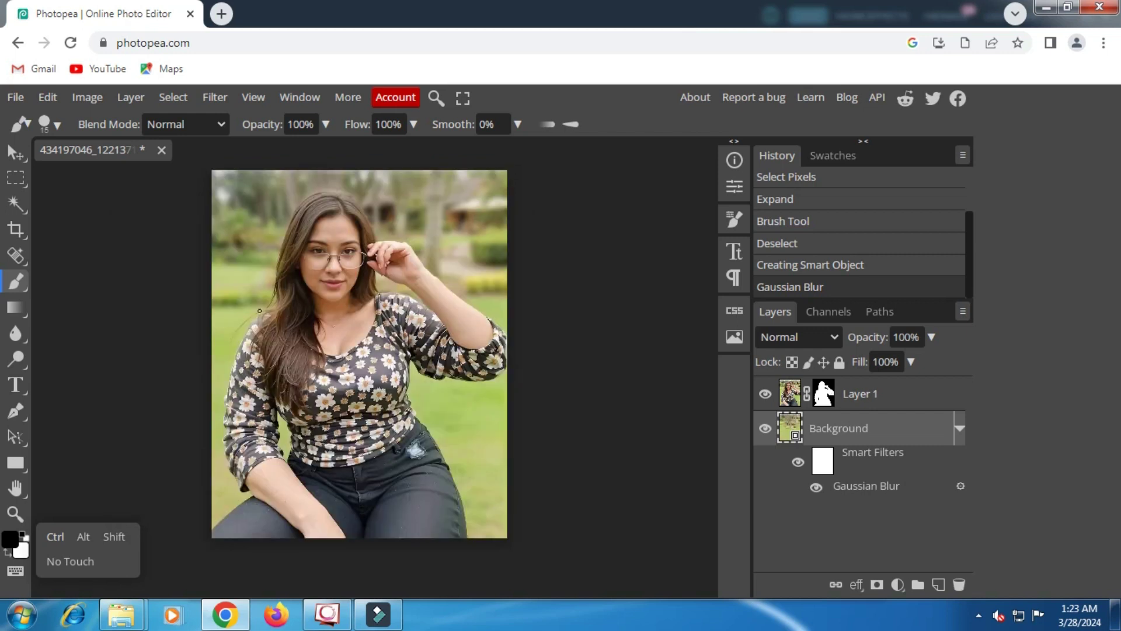
{"action": "left_click", "coordinate": [12, 281]}
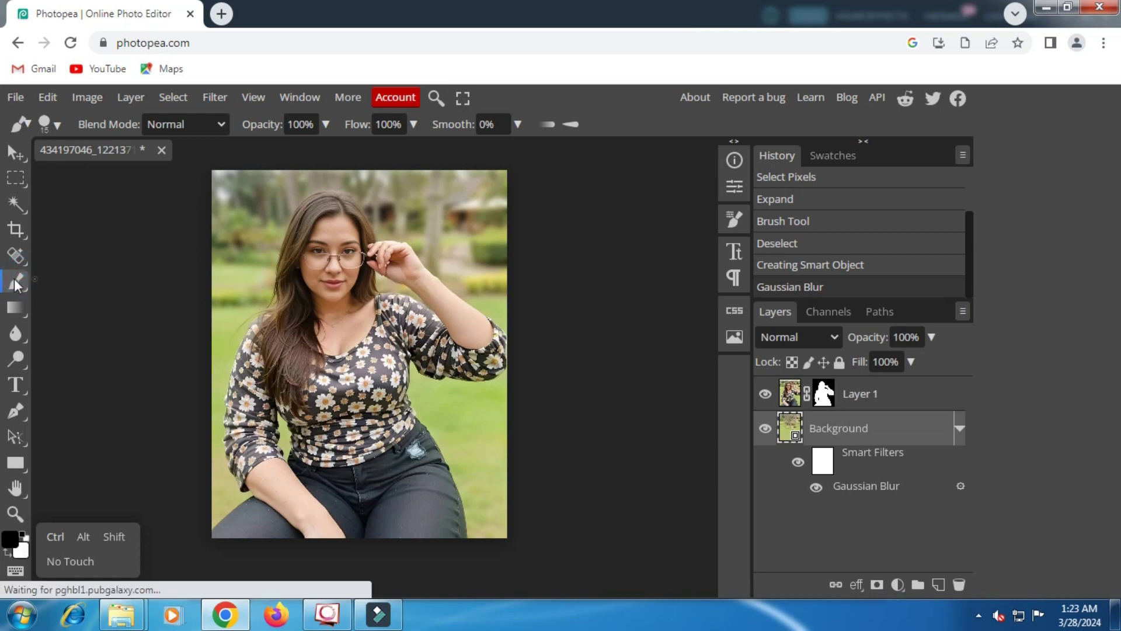
- Set the brush size to 424 px at 100% hardness and its opacity to 14%
{"action": "right_click", "coordinate": [225, 282]}
{"action": "left_click", "coordinate": [423, 317]}
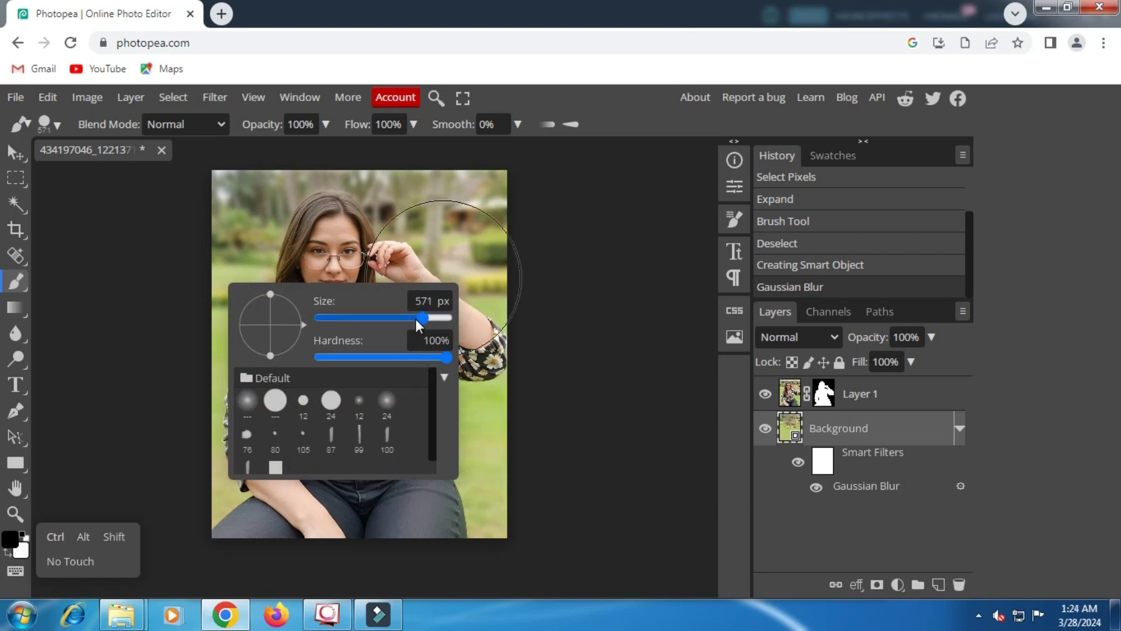
{"action": "left_click", "coordinate": [417, 316]}
{"action": "left_click_drag", "start_coordinate": [415, 315], "coordinate": [411, 318]}
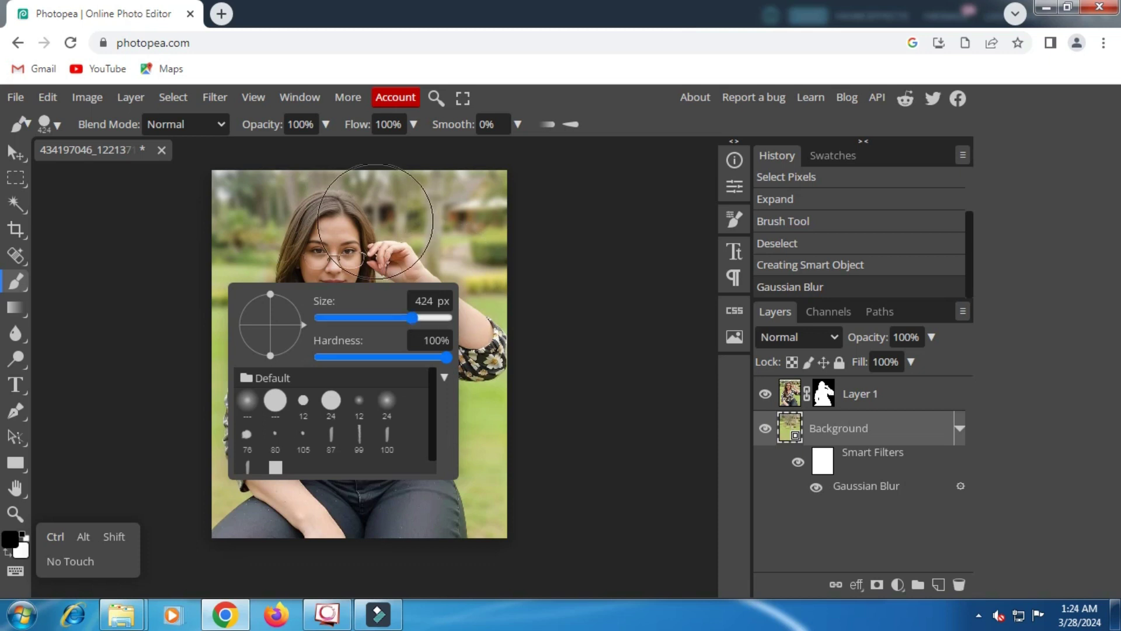
{"action": "left_click", "coordinate": [580, 99]}
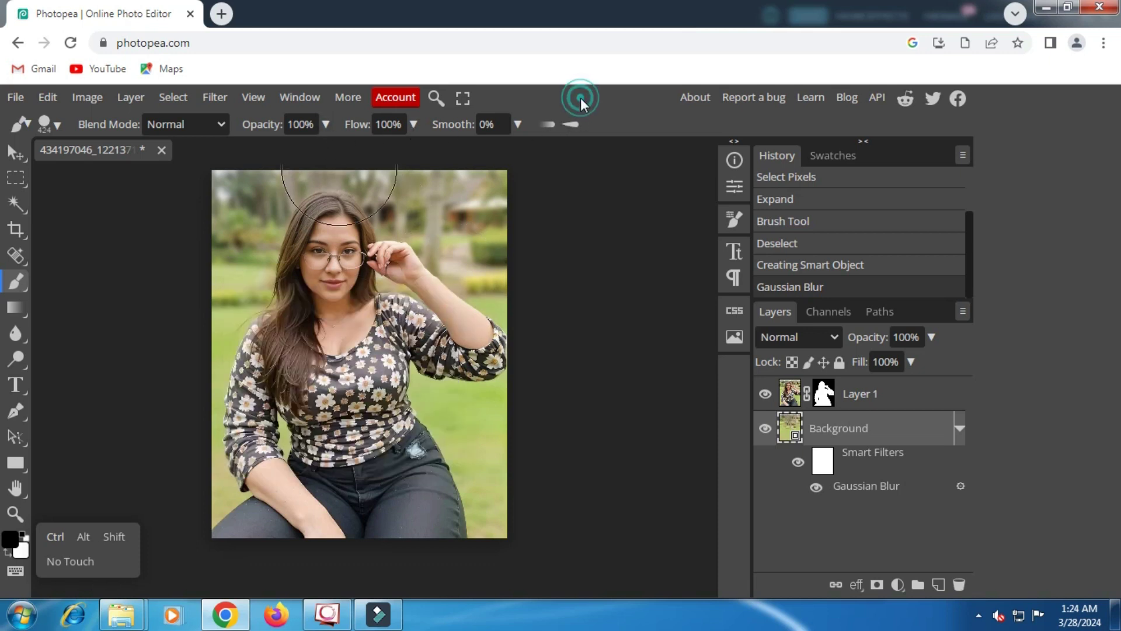
{"action": "left_click", "coordinate": [326, 125]}
{"action": "left_click_drag", "start_coordinate": [323, 149], "coordinate": [258, 148]}
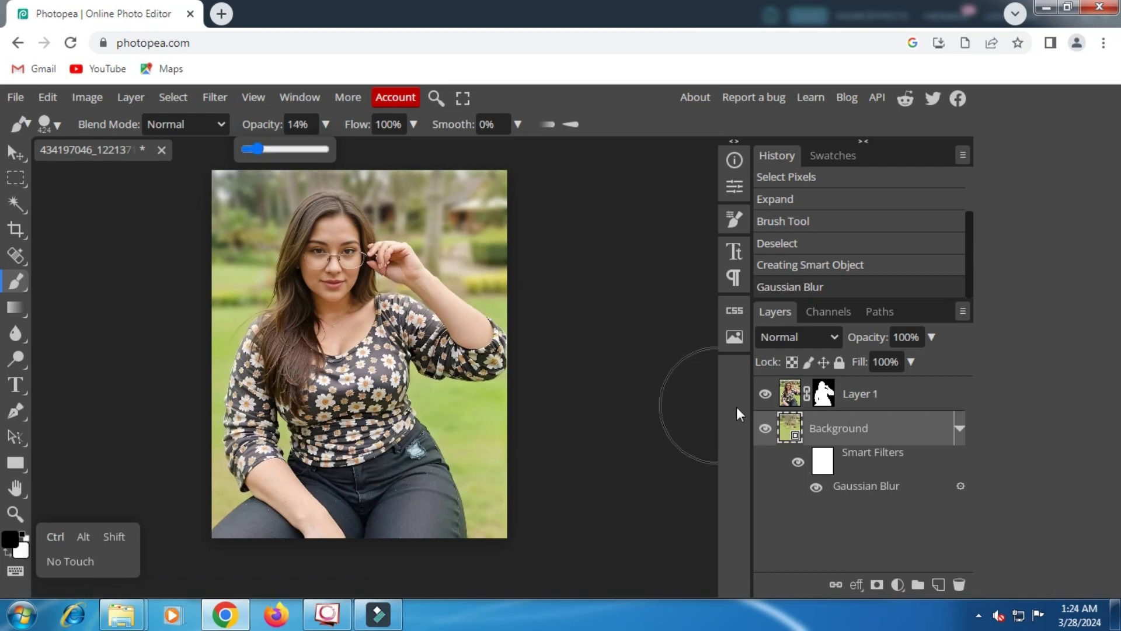
- Paint repeated black strokes across the lower part of the Background's smart filter mask to fade the blur gradually toward the foreground grass
{"action": "left_click", "coordinate": [824, 466]}
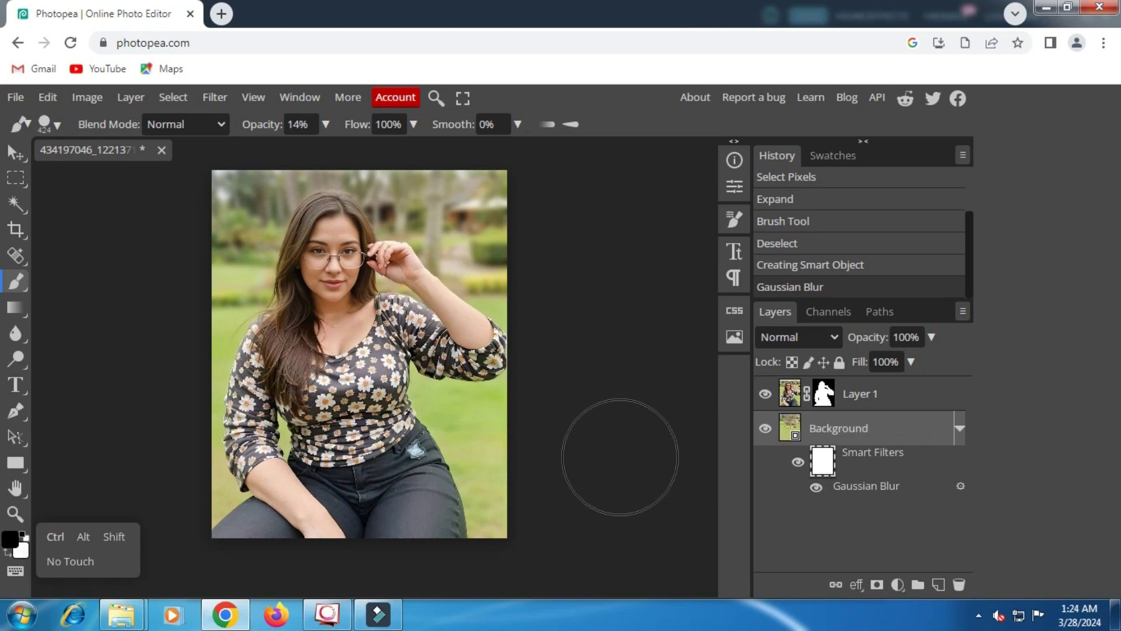
{"action": "mouse_move", "coordinate": [569, 508]}
{"action": "left_mouse_down"}
{"action": "mouse_move", "coordinate": [299, 506]}
{"action": "mouse_move", "coordinate": [197, 484]}
{"action": "left_mouse_up"}
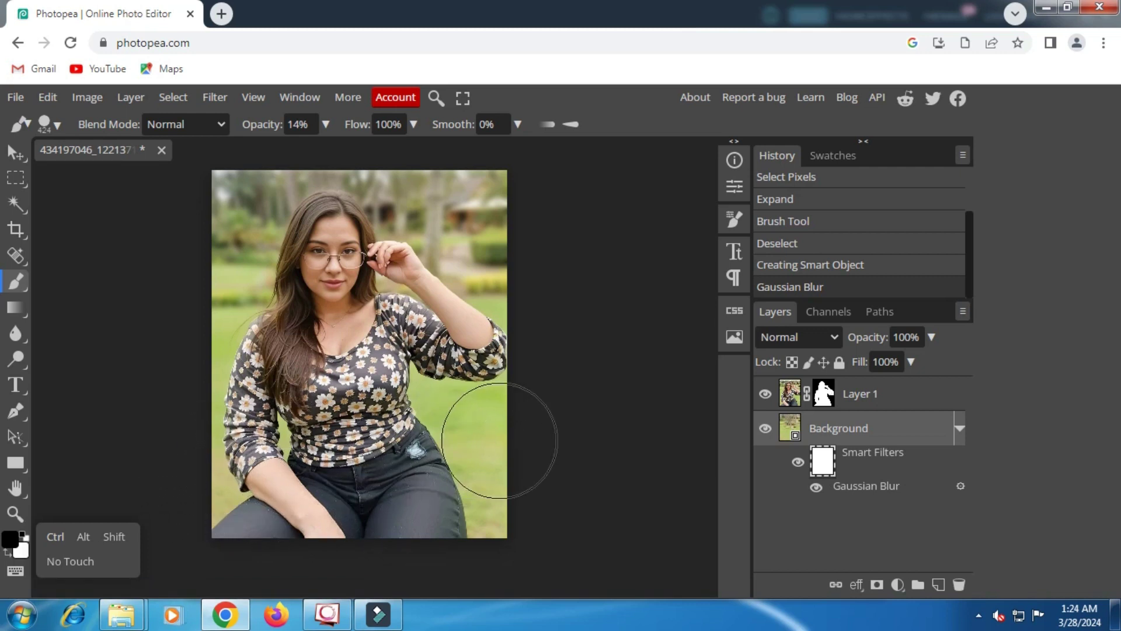
{"action": "left_click_drag", "start_coordinate": [332, 426], "coordinate": [171, 428]}
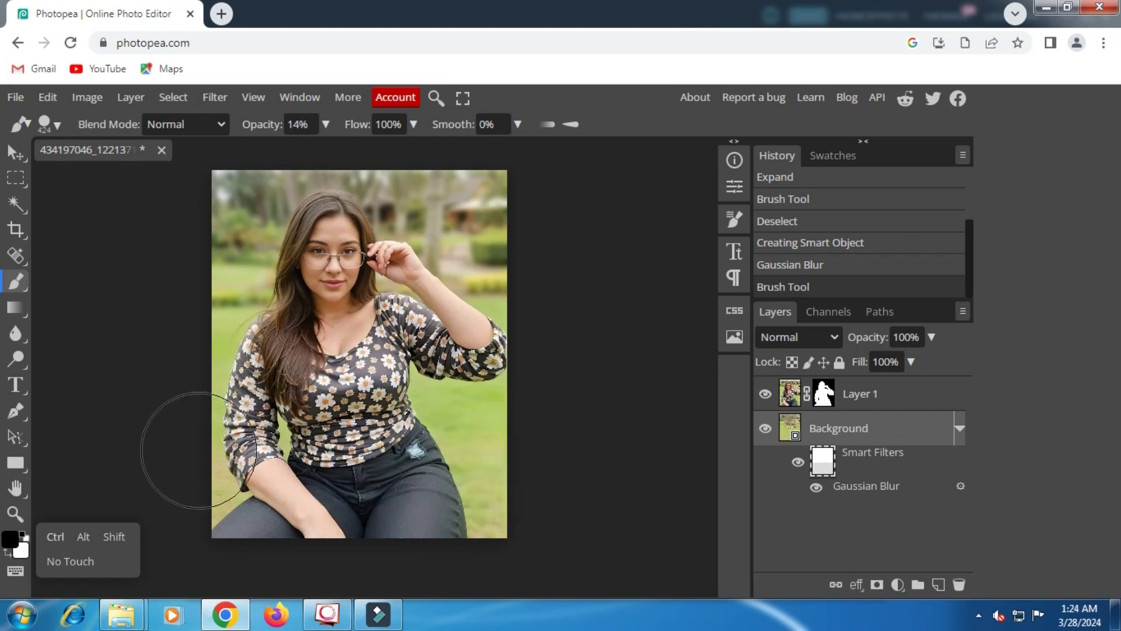
{"action": "left_click_drag", "start_coordinate": [176, 451], "coordinate": [155, 470]}
{"action": "mouse_move", "coordinate": [168, 514]}
{"action": "left_mouse_down"}
{"action": "mouse_move", "coordinate": [313, 539]}
{"action": "mouse_move", "coordinate": [494, 519]}
{"action": "mouse_move", "coordinate": [591, 534]}
{"action": "left_mouse_up"}
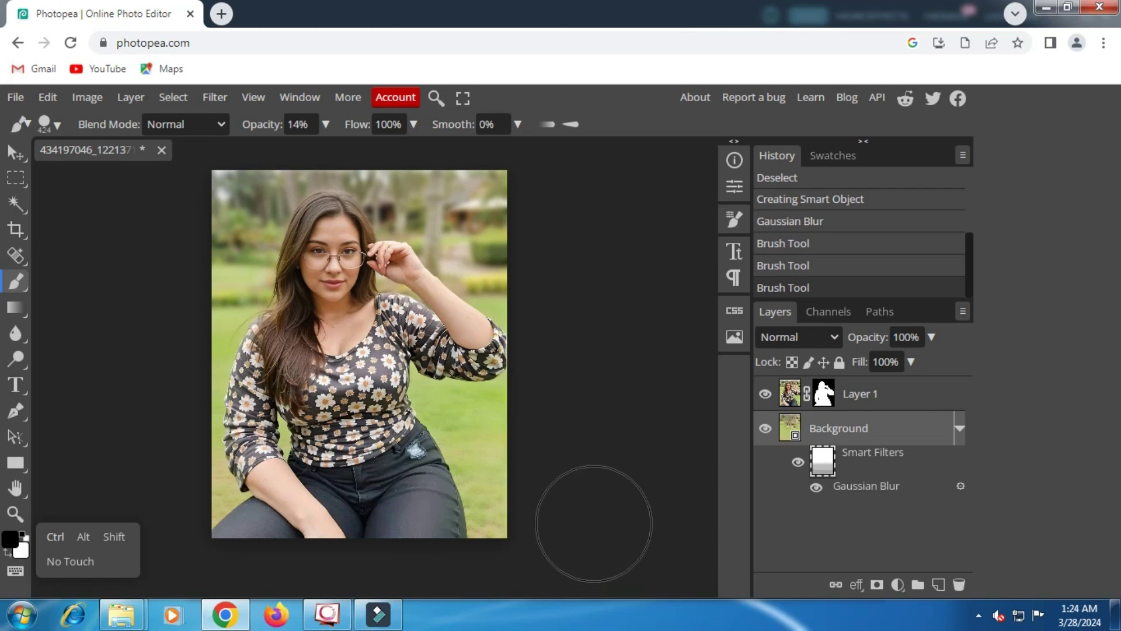
{"action": "left_click_drag", "start_coordinate": [417, 494], "coordinate": [202, 495]}
{"action": "mouse_move", "coordinate": [174, 451]}
{"action": "left_mouse_down"}
{"action": "mouse_move", "coordinate": [532, 437]}
{"action": "mouse_move", "coordinate": [520, 413]}
{"action": "mouse_move", "coordinate": [187, 401]}
{"action": "left_mouse_up"}
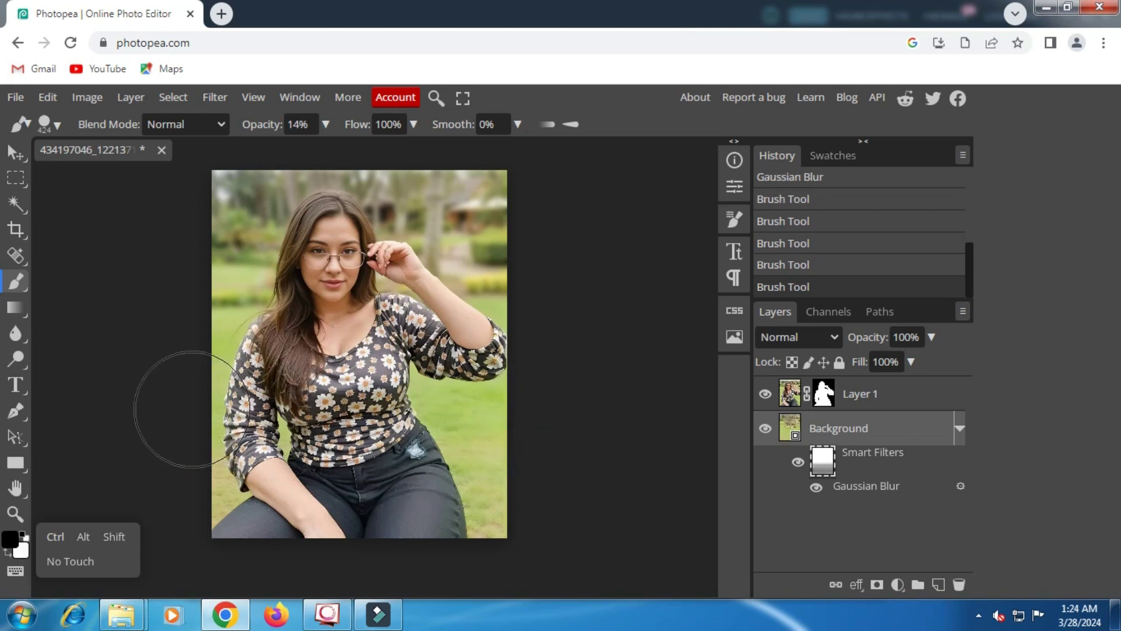
{"action": "mouse_move", "coordinate": [199, 518]}
{"action": "left_mouse_down"}
{"action": "mouse_move", "coordinate": [408, 537]}
{"action": "mouse_move", "coordinate": [482, 522]}
{"action": "mouse_move", "coordinate": [573, 540]}
{"action": "left_mouse_up"}
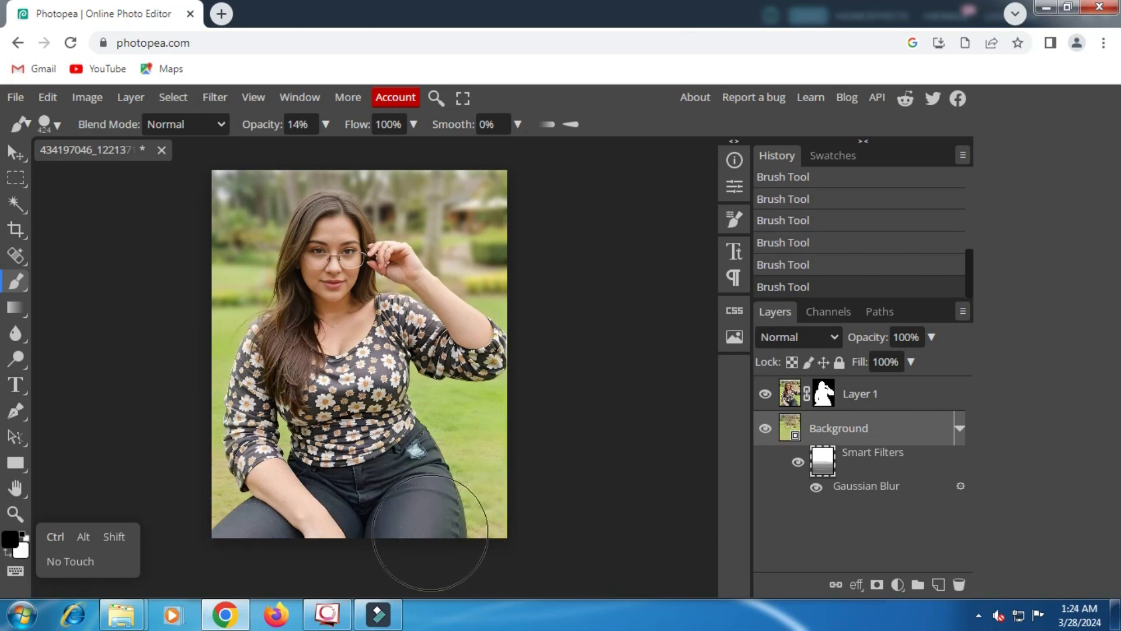
{"action": "left_click_drag", "start_coordinate": [194, 540], "coordinate": [152, 540]}
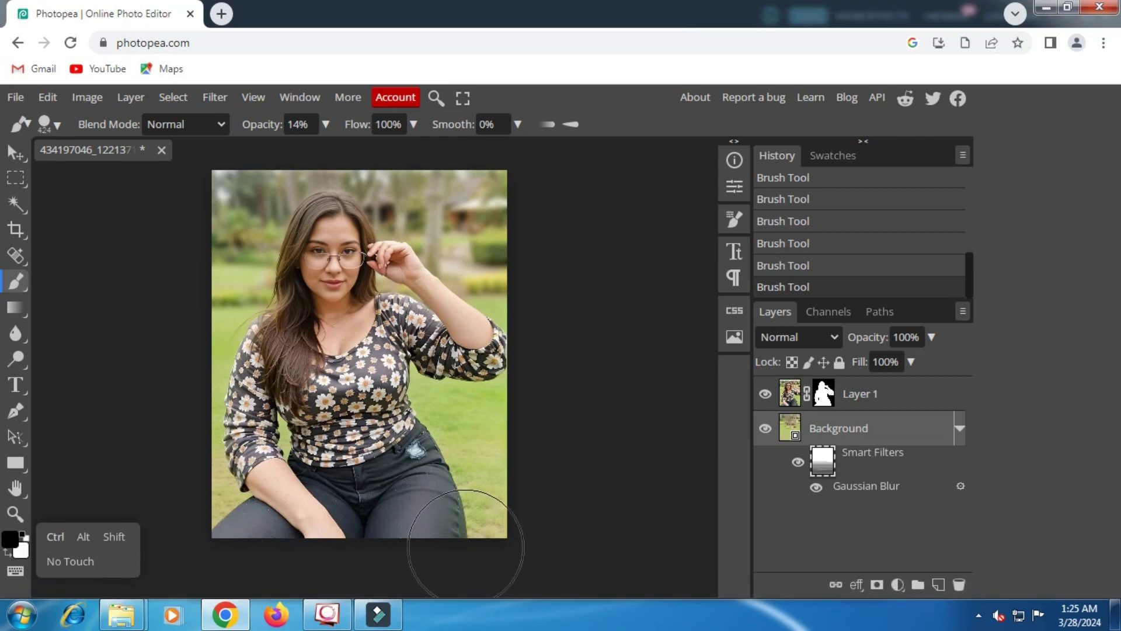
{"action": "left_click_drag", "start_coordinate": [255, 520], "coordinate": [523, 521]}
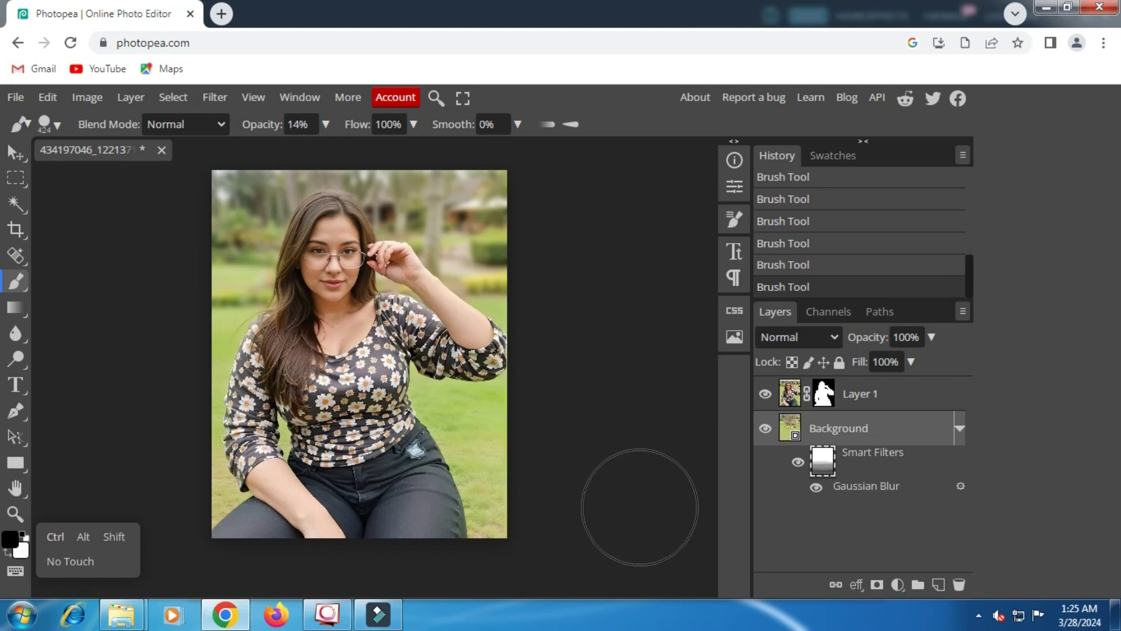
- Add a Curves adjustment layer above the Background, lower the RGB midtones to darken it, and compare before and after
{"action": "left_click", "coordinate": [870, 433]}
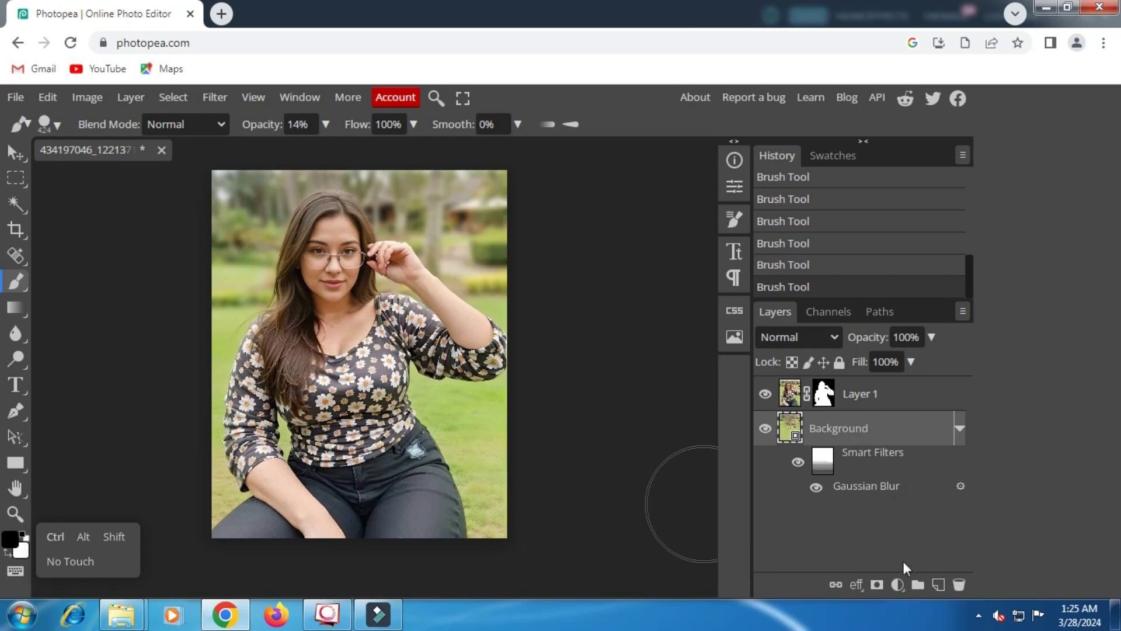
{"action": "left_click", "coordinate": [897, 584]}
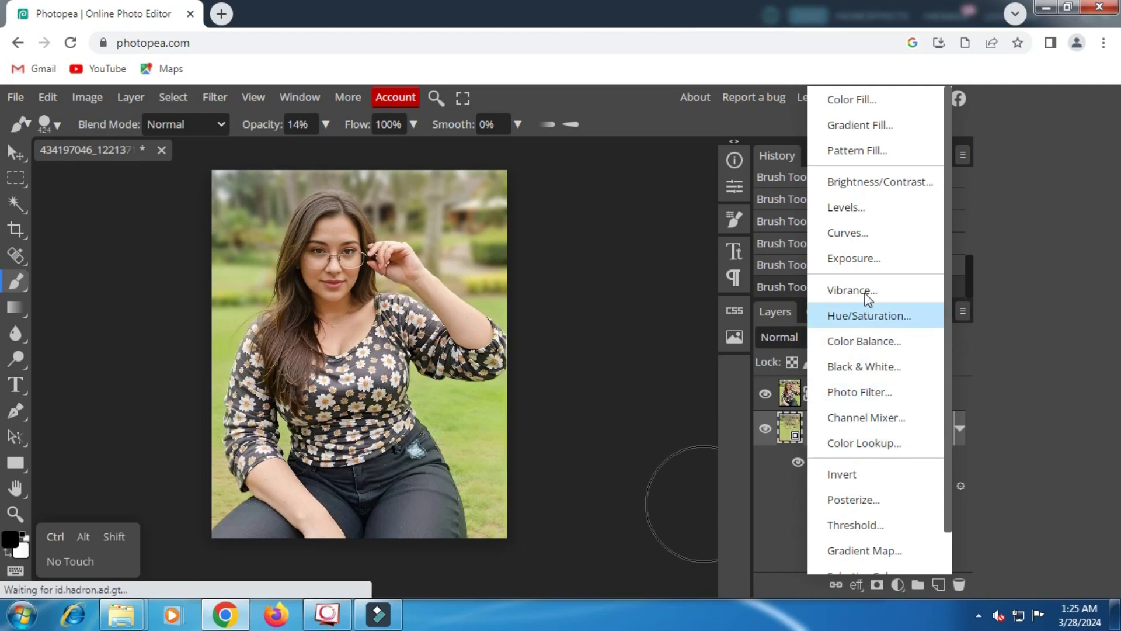
{"action": "left_click", "coordinate": [856, 233]}
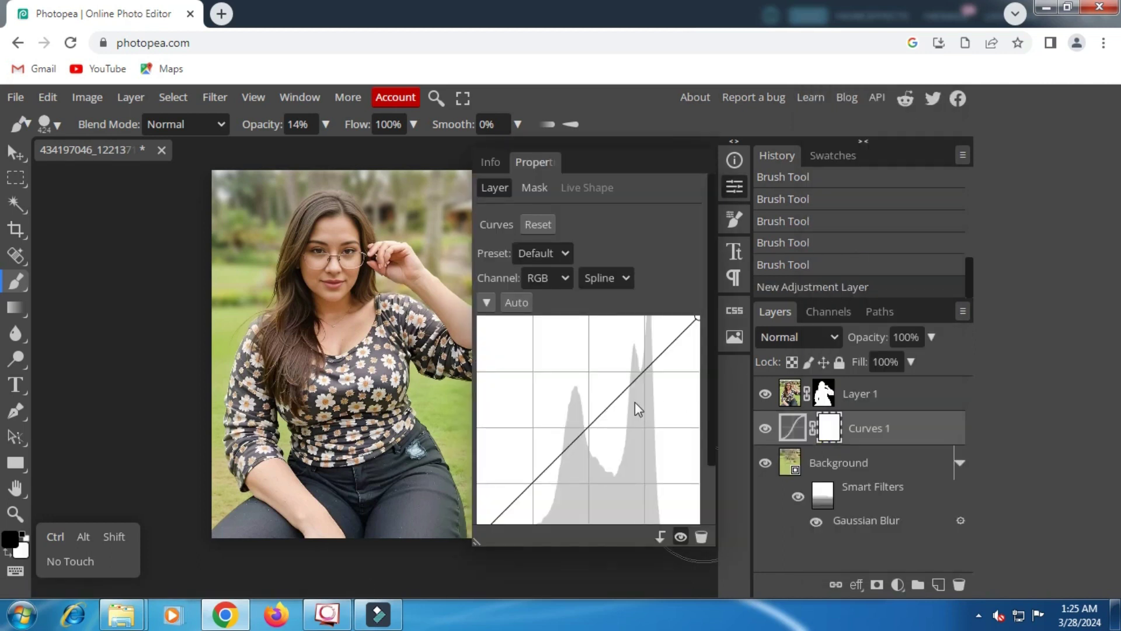
{"action": "left_click_drag", "start_coordinate": [592, 429], "coordinate": [609, 451]}
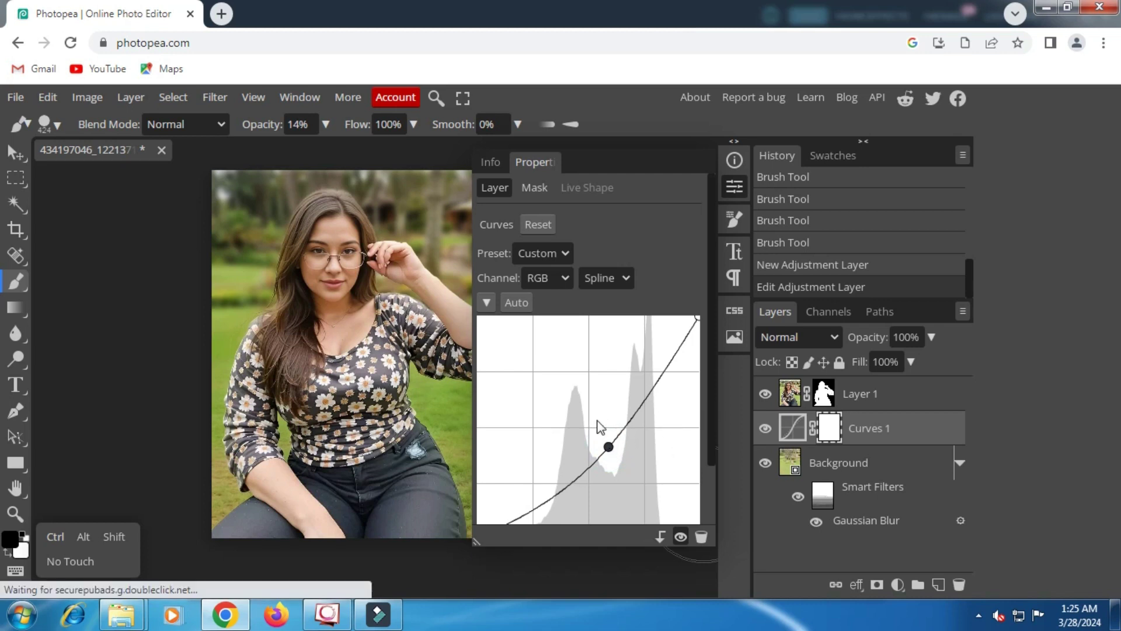
{"action": "left_click", "coordinate": [735, 186]}
{"action": "left_click", "coordinate": [764, 428]}
{"action": "left_click", "coordinate": [765, 429]}
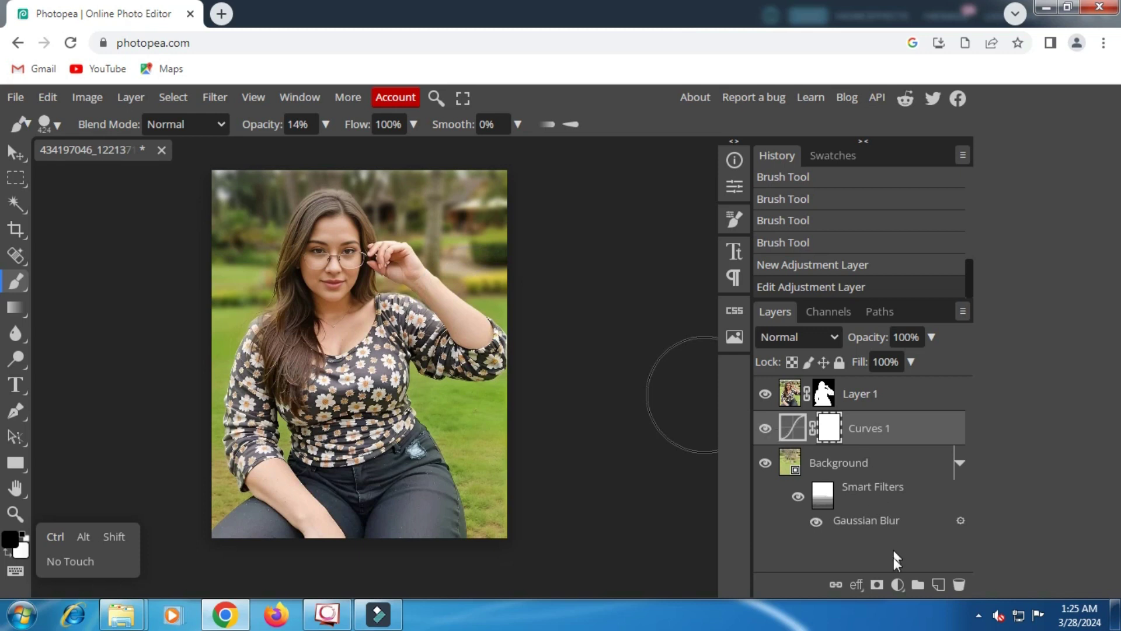
- Add a Vibrance adjustment layer above Curves 1 with Vibrance set to 31, and compare before and after
{"action": "left_click", "coordinate": [897, 584]}
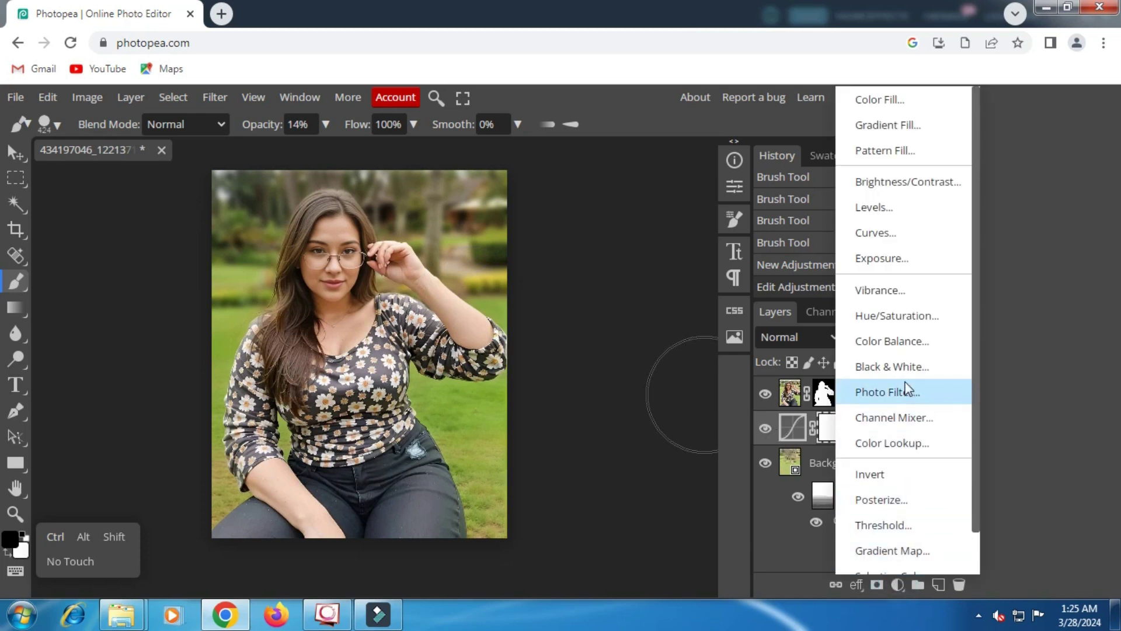
{"action": "left_click", "coordinate": [881, 290]}
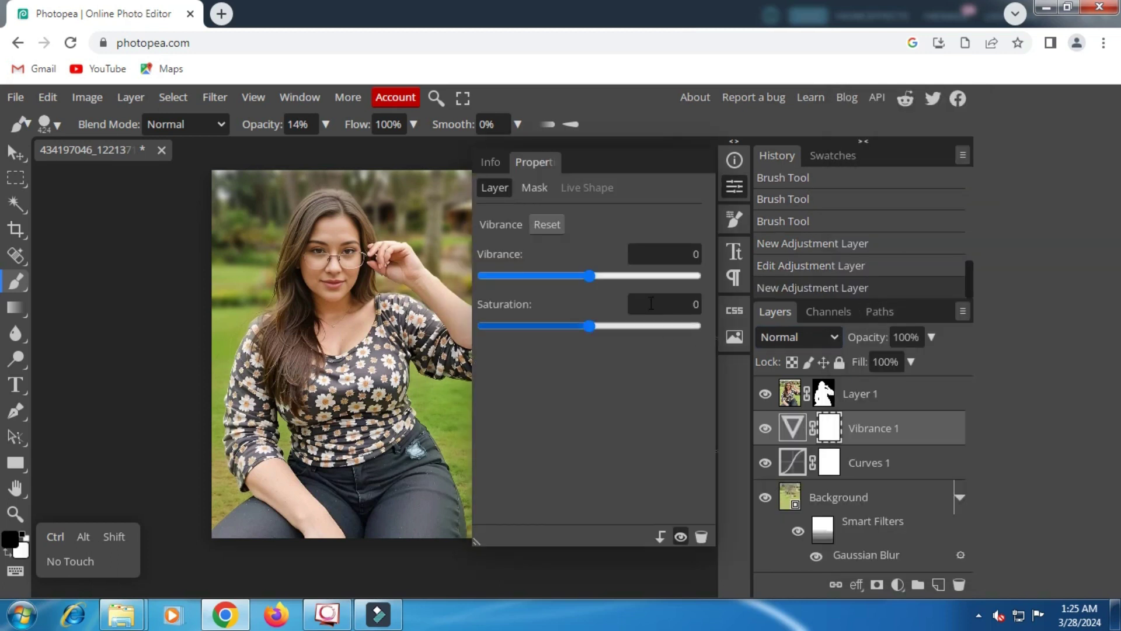
{"action": "left_click", "coordinate": [622, 275]}
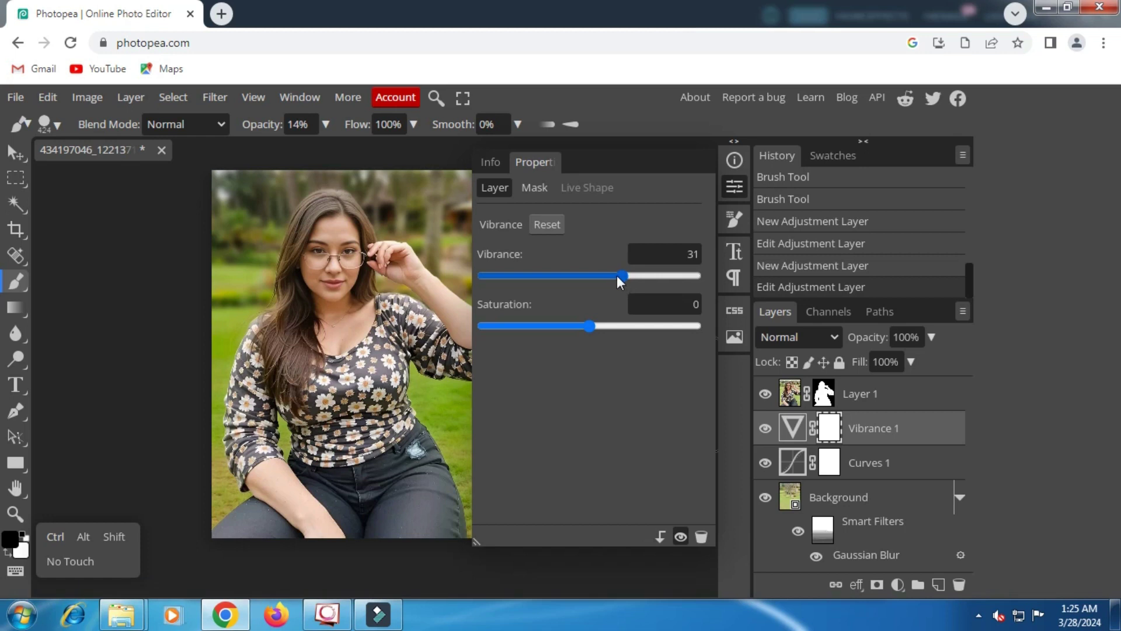
{"action": "left_click", "coordinate": [766, 429]}
{"action": "left_click", "coordinate": [766, 430]}
- Select Layer 1 and set the Sharpen Tool to 36% strength for retouching the woman's face
{"action": "left_click", "coordinate": [863, 403]}
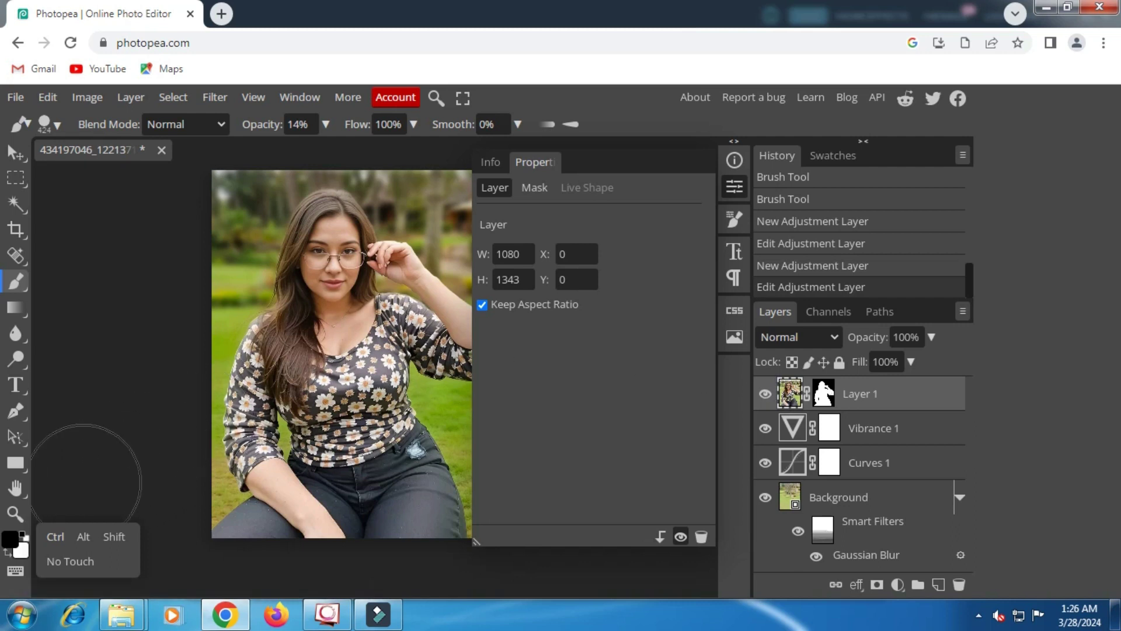
{"action": "left_click", "coordinate": [18, 513]}
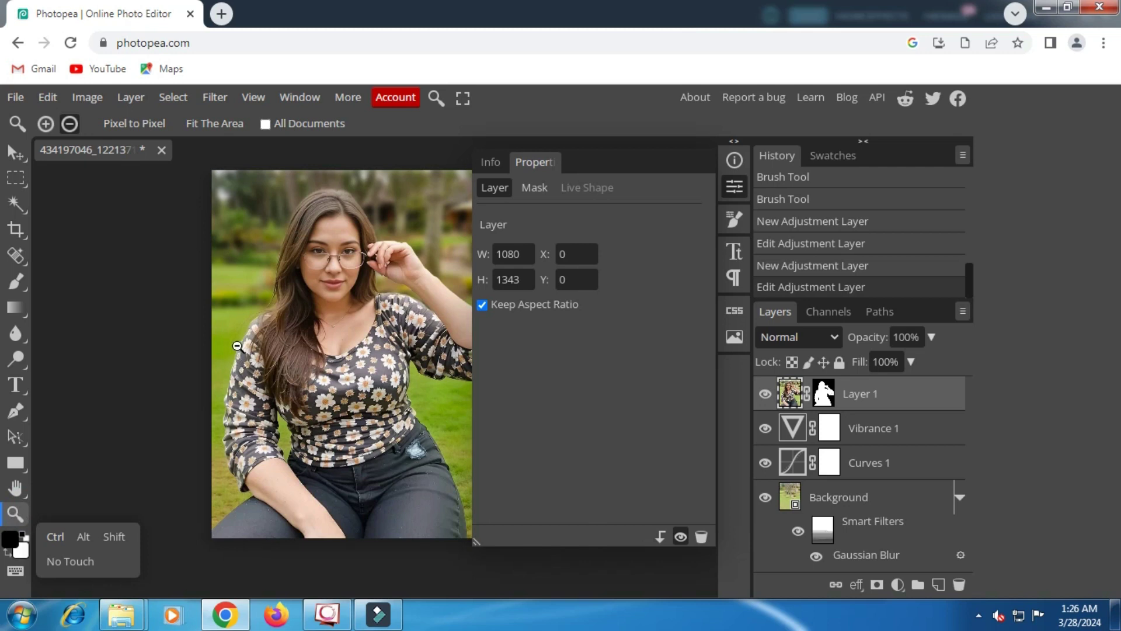
{"action": "left_click", "coordinate": [45, 123]}
{"action": "left_click", "coordinate": [335, 260]}
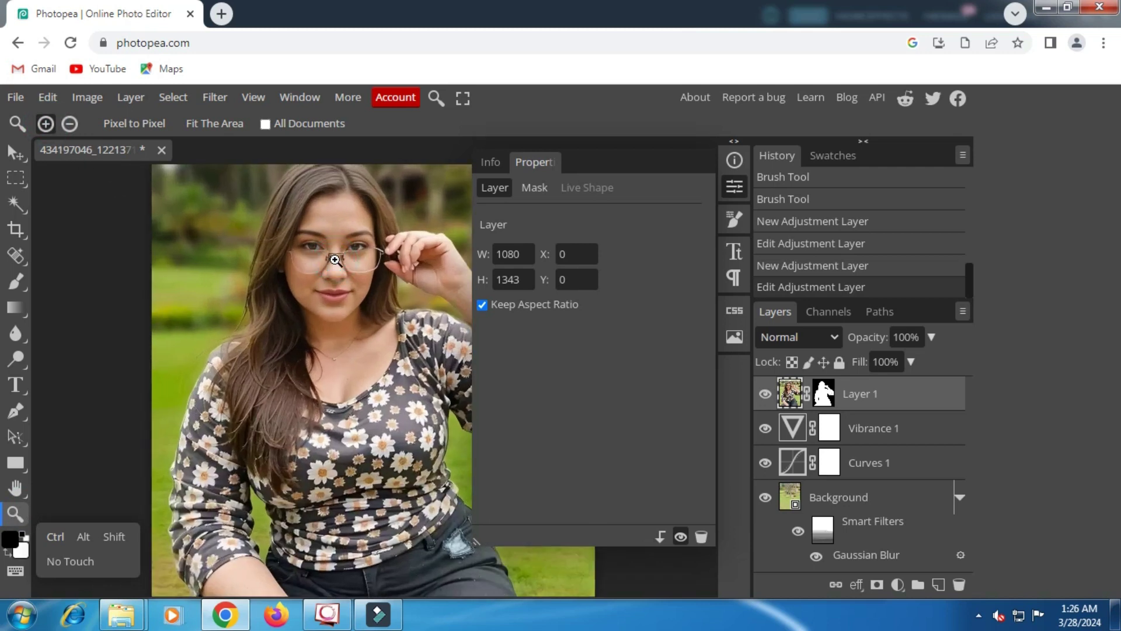
{"action": "left_click", "coordinate": [334, 255]}
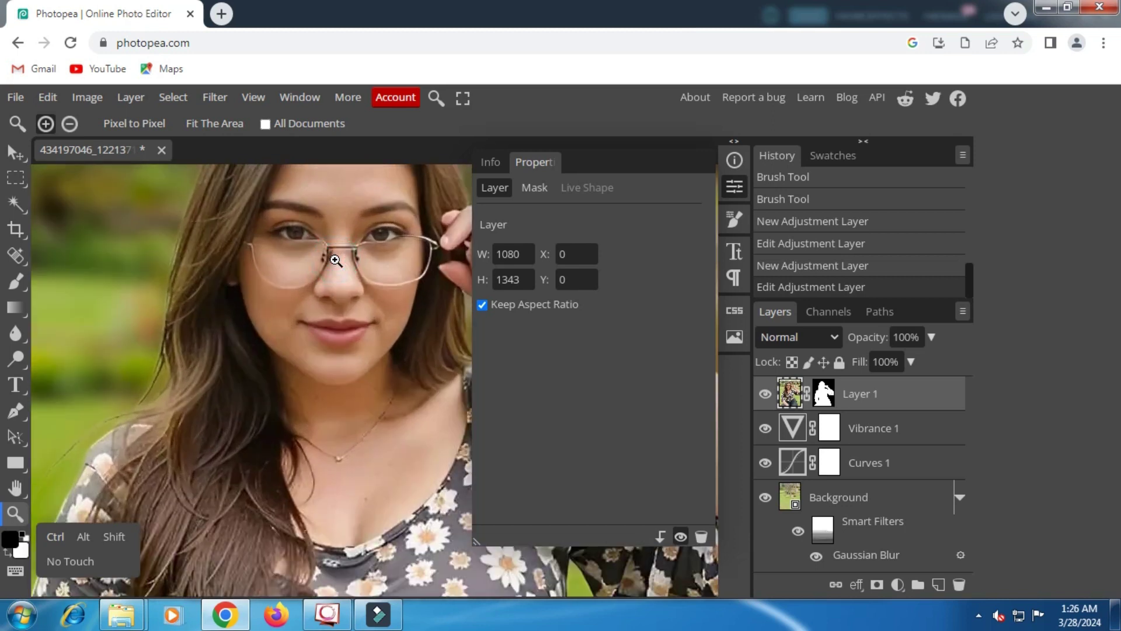
{"action": "left_click", "coordinate": [732, 190]}
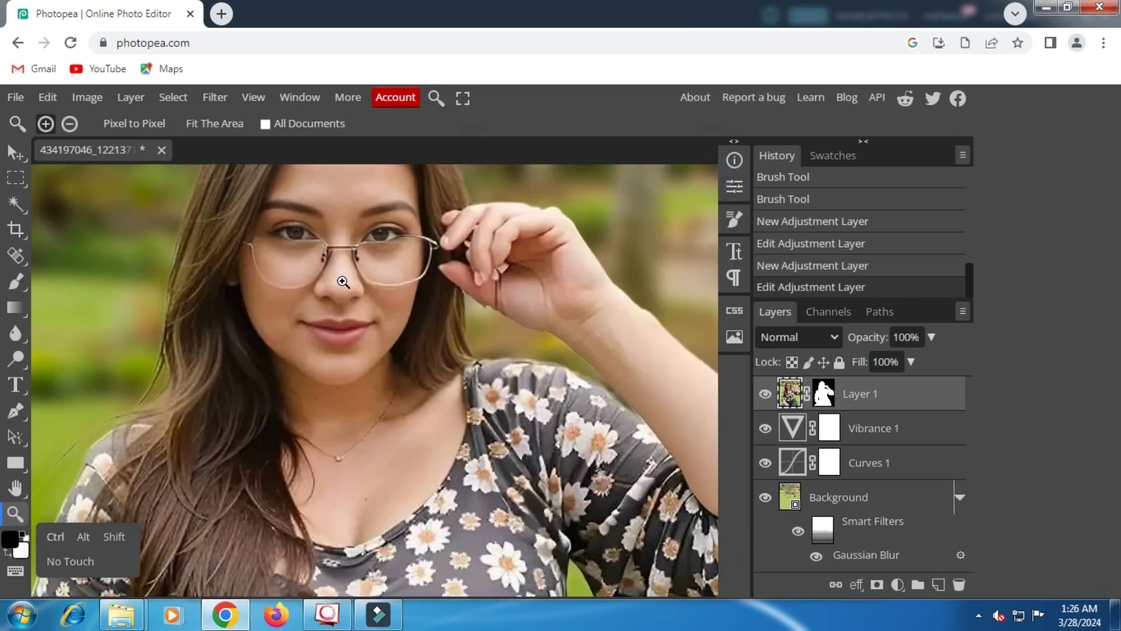
{"action": "scroll", "coordinate": [317, 288], "scroll_direction": "up", "scroll_amount": 2}
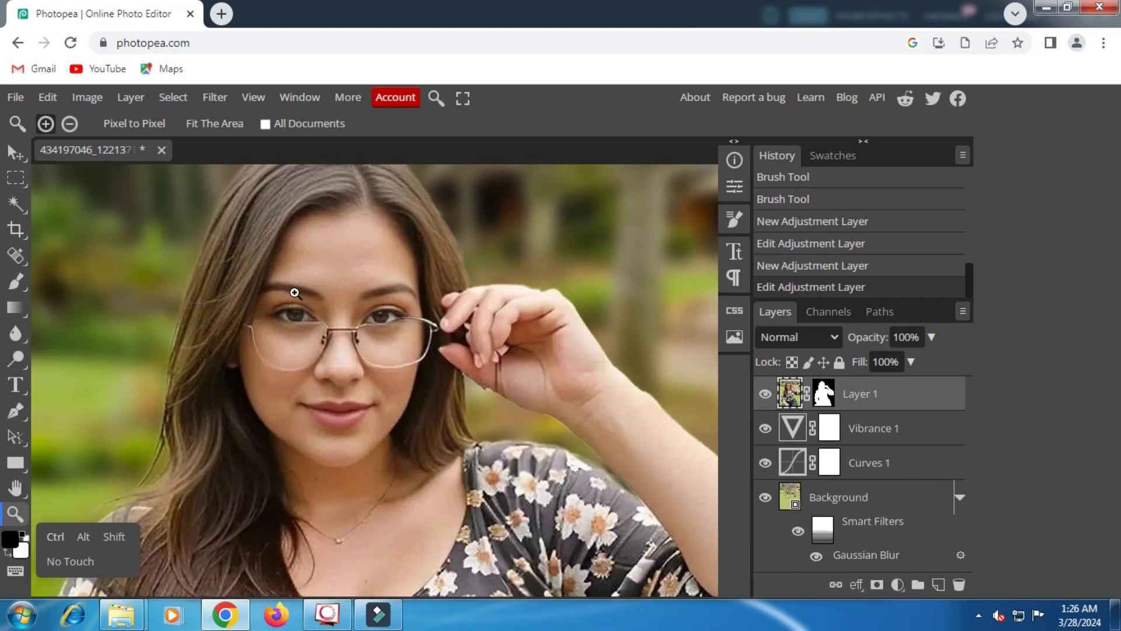
{"action": "left_click", "coordinate": [17, 335]}
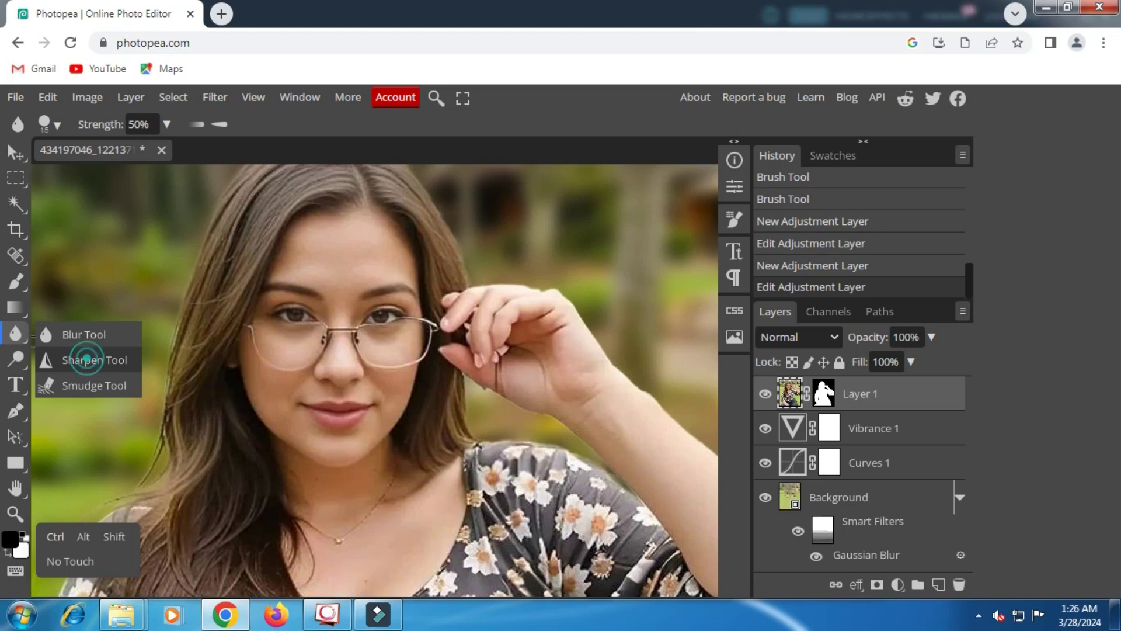
{"action": "left_click", "coordinate": [88, 361]}
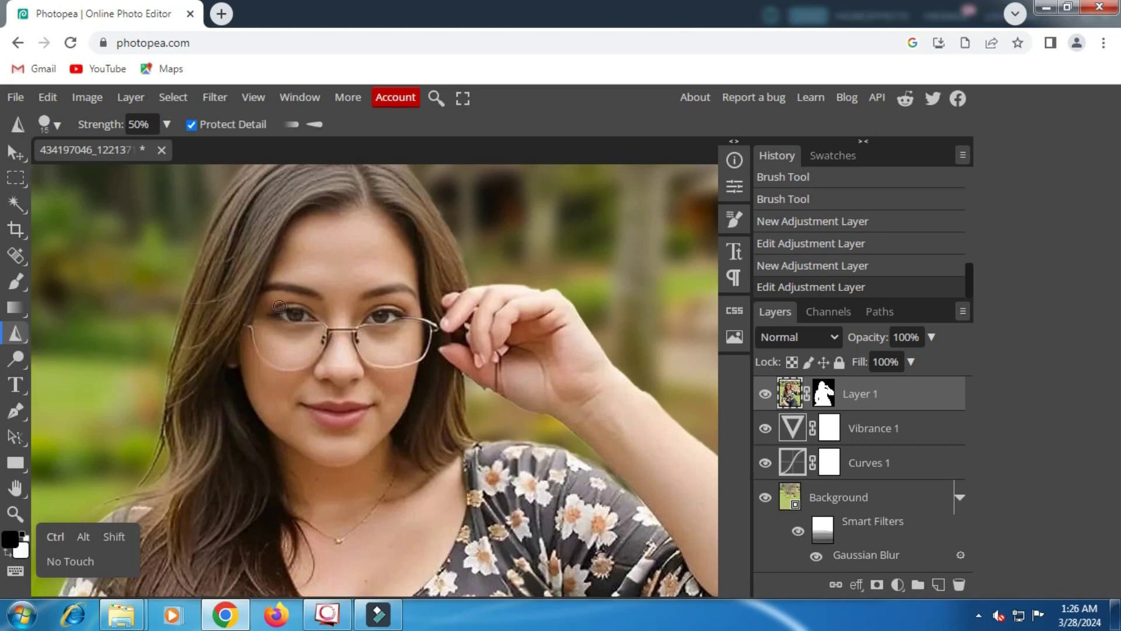
{"action": "left_click", "coordinate": [166, 124]}
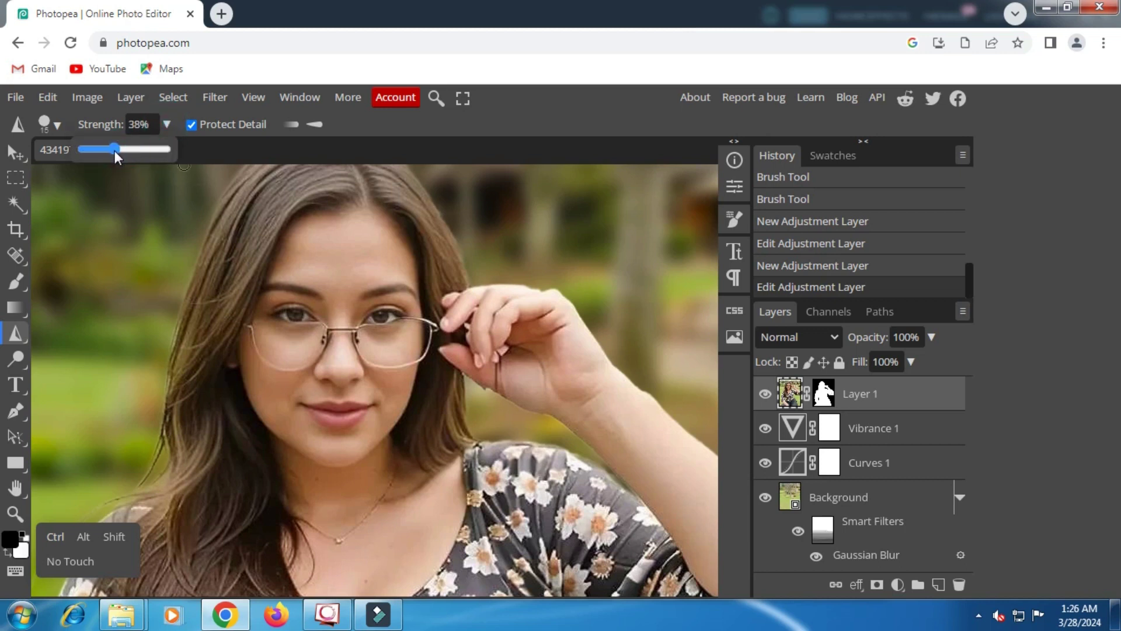
{"action": "left_click_drag", "start_coordinate": [113, 149], "coordinate": [111, 149]}
- Choose the soft 24 px brush with 0% hardness and sharpen both of the woman's eyebrows
{"action": "right_click", "coordinate": [336, 274]}
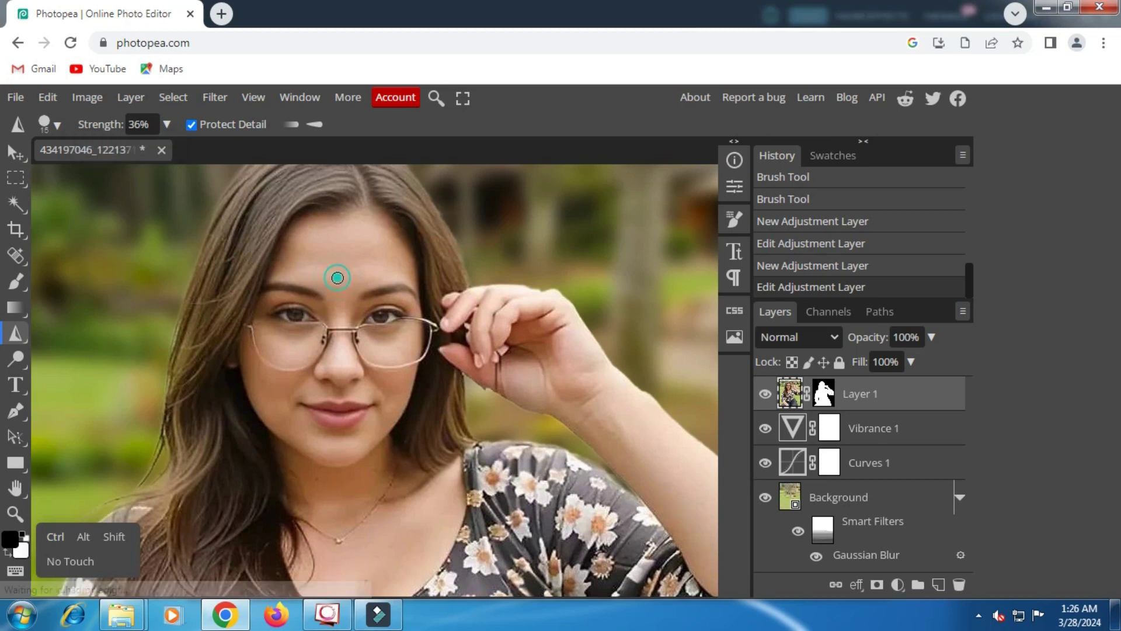
{"action": "left_click", "coordinate": [495, 395]}
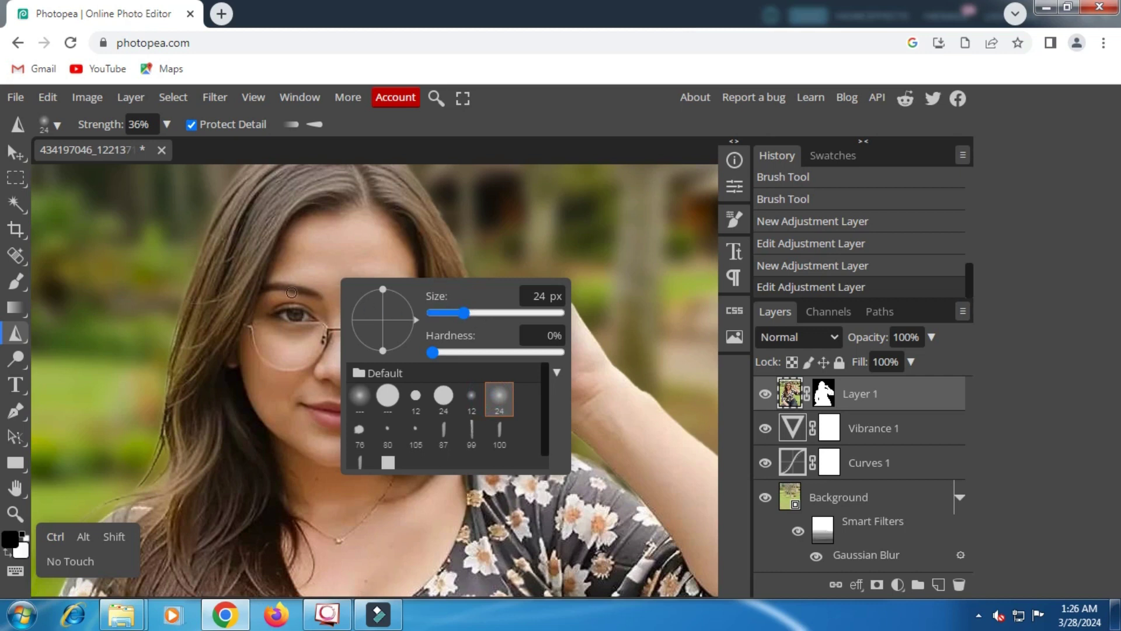
{"action": "left_click", "coordinate": [448, 143]}
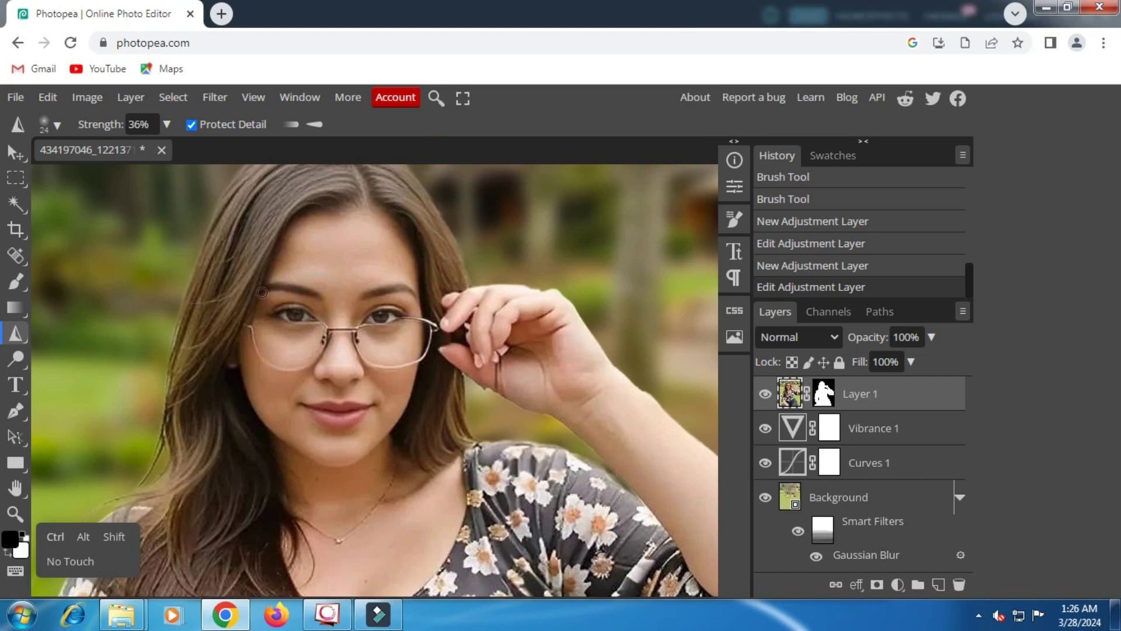
{"action": "mouse_move", "coordinate": [313, 298]}
{"action": "left_mouse_down"}
{"action": "mouse_move", "coordinate": [257, 292]}
{"action": "mouse_move", "coordinate": [366, 304]}
{"action": "left_mouse_up"}
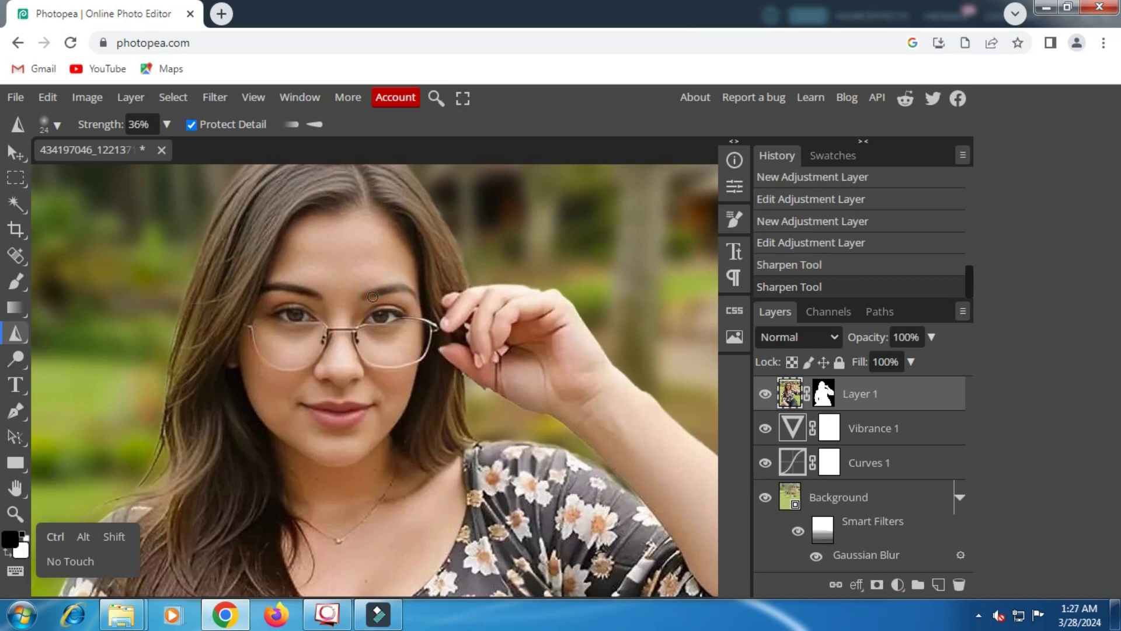
{"action": "left_click", "coordinate": [416, 294]}
- Enlarge the sharpening brush to 41 px and sharpen the woman's eyes and lips
{"action": "right_click", "coordinate": [289, 314]}
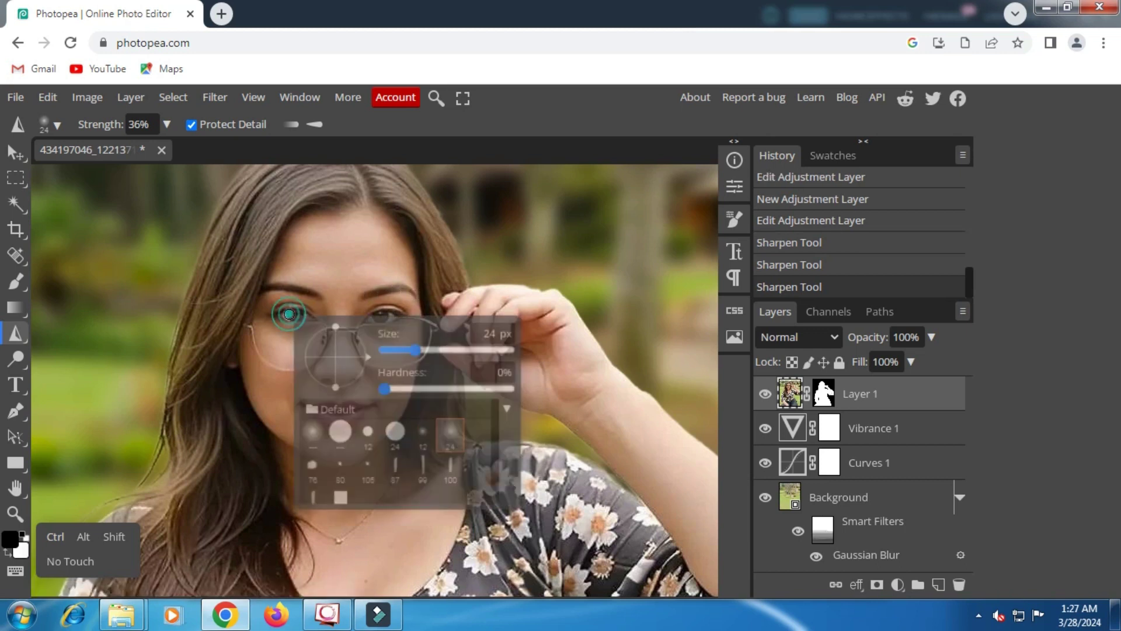
{"action": "left_click_drag", "start_coordinate": [412, 349], "coordinate": [424, 349]}
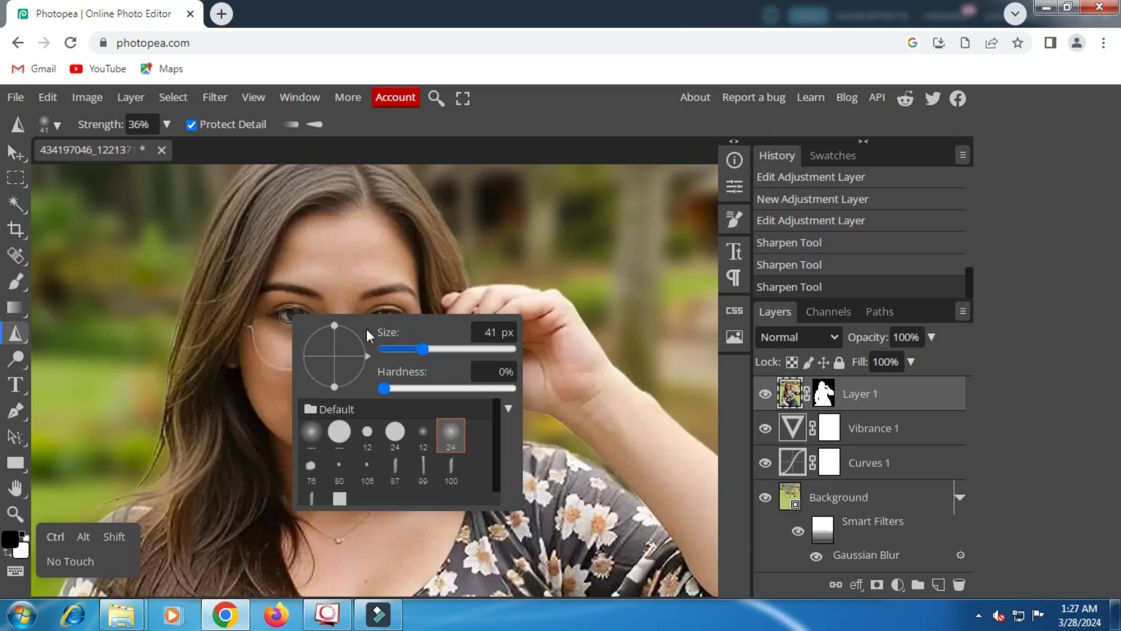
{"action": "left_click", "coordinate": [279, 324]}
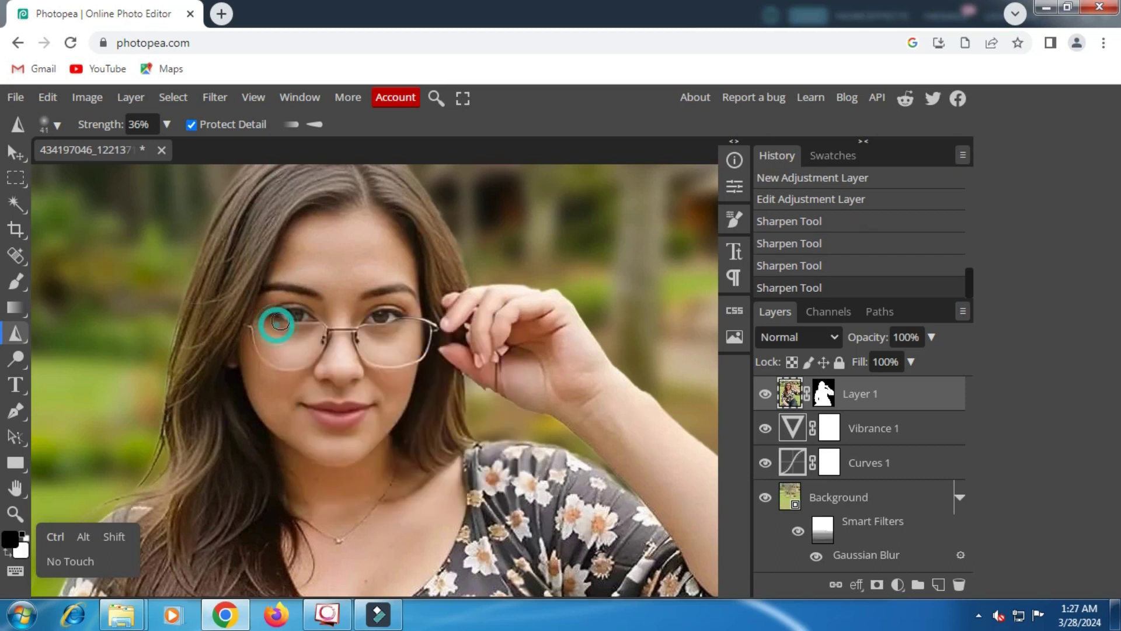
{"action": "mouse_move", "coordinate": [289, 320]}
{"action": "left_mouse_down"}
{"action": "mouse_move", "coordinate": [315, 320]}
{"action": "mouse_move", "coordinate": [282, 313]}
{"action": "left_mouse_up"}
{"action": "mouse_move", "coordinate": [379, 322]}
{"action": "left_mouse_down"}
{"action": "mouse_move", "coordinate": [412, 323]}
{"action": "mouse_move", "coordinate": [357, 320]}
{"action": "mouse_move", "coordinate": [402, 322]}
{"action": "left_mouse_up"}
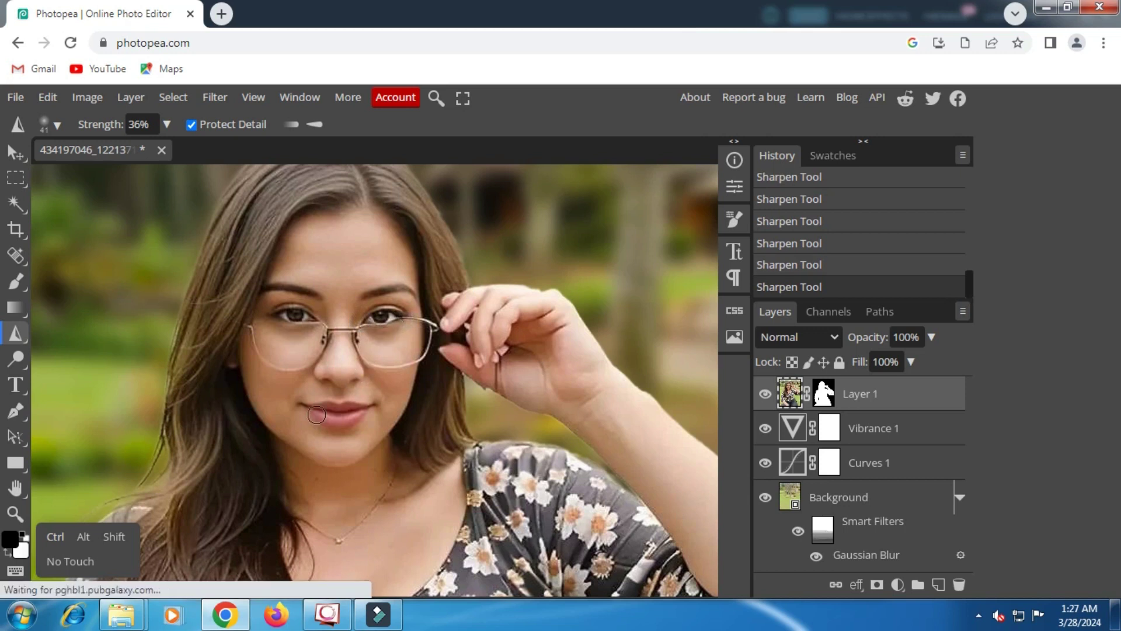
{"action": "mouse_move", "coordinate": [306, 412]}
{"action": "left_mouse_down"}
{"action": "mouse_move", "coordinate": [358, 410]}
{"action": "mouse_move", "coordinate": [308, 413]}
{"action": "mouse_move", "coordinate": [349, 411]}
{"action": "mouse_move", "coordinate": [318, 413]}
{"action": "mouse_move", "coordinate": [325, 378]}
{"action": "mouse_move", "coordinate": [350, 379]}
{"action": "mouse_move", "coordinate": [328, 380]}
{"action": "left_mouse_up"}
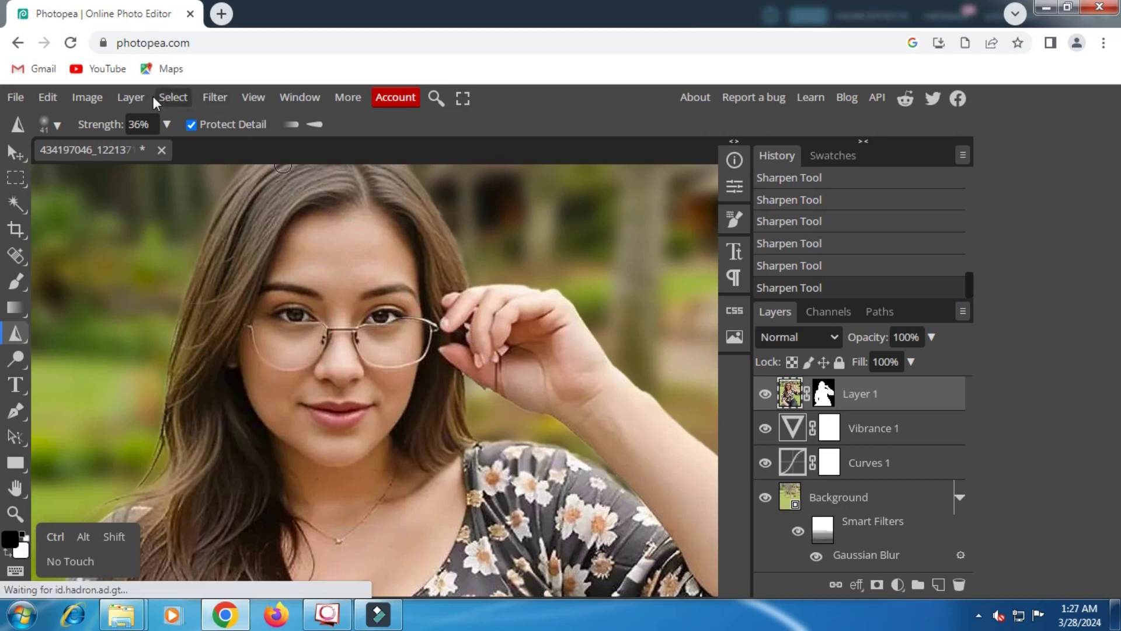
- Add a Brightness/Contrast adjustment layer above Layer 1 and clip it so it affects only the woman
{"action": "left_click", "coordinate": [251, 95]}
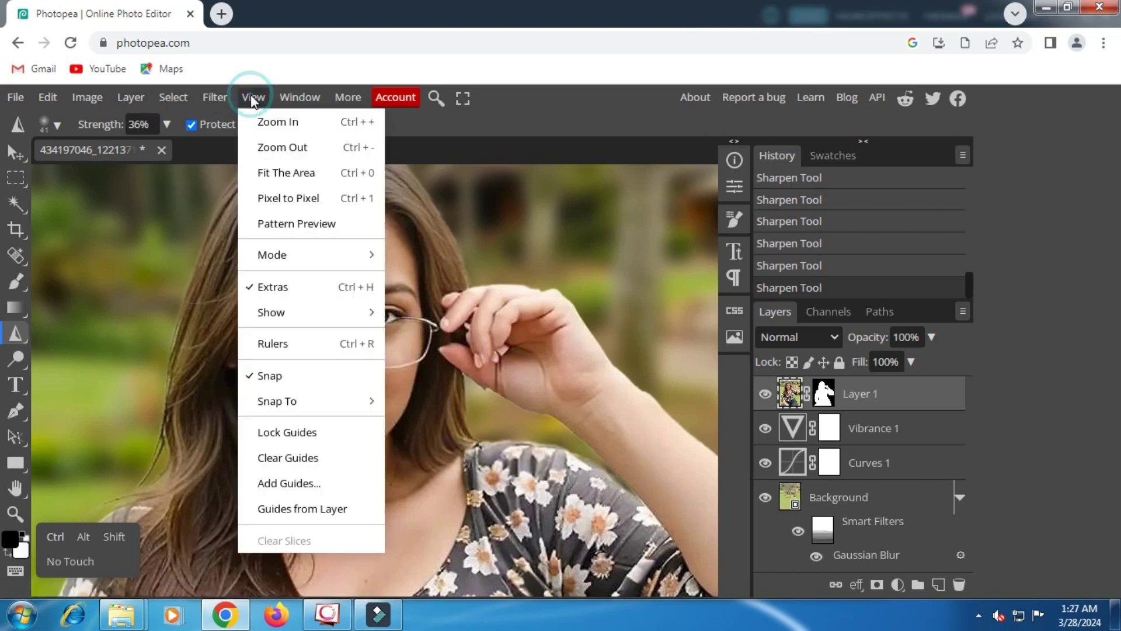
{"action": "left_click", "coordinate": [278, 171]}
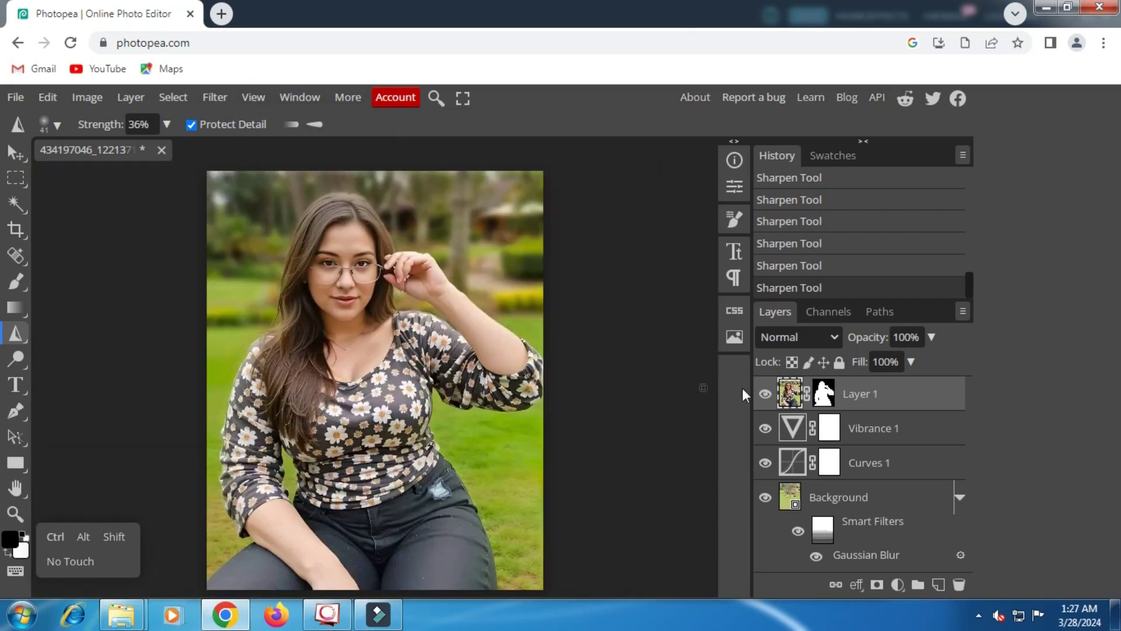
{"action": "left_click", "coordinate": [898, 584]}
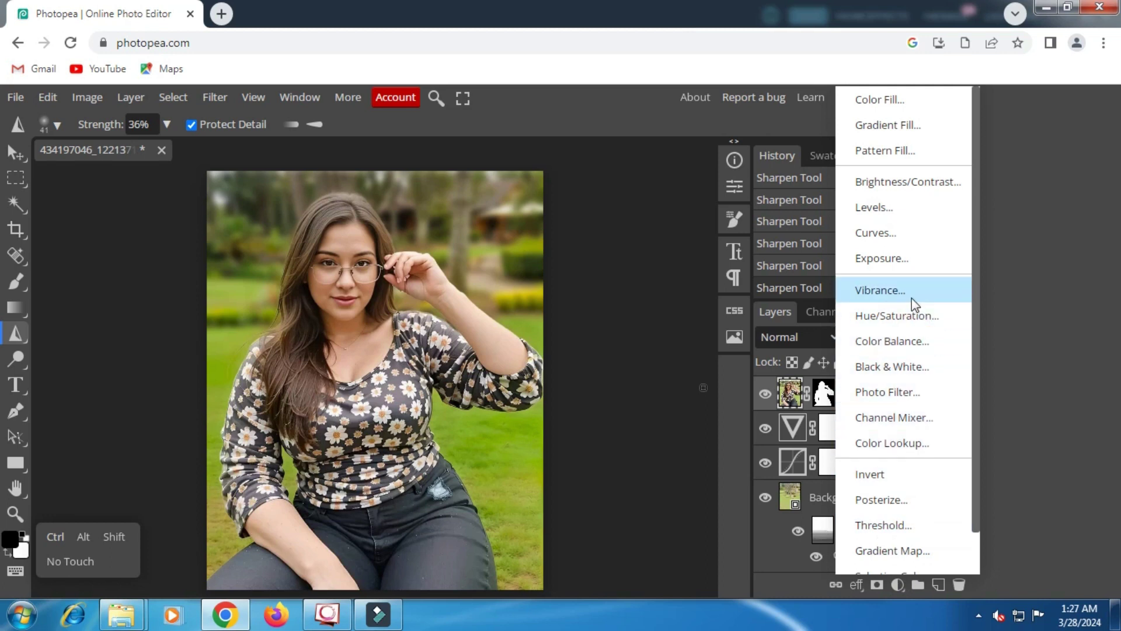
{"action": "left_click", "coordinate": [886, 188]}
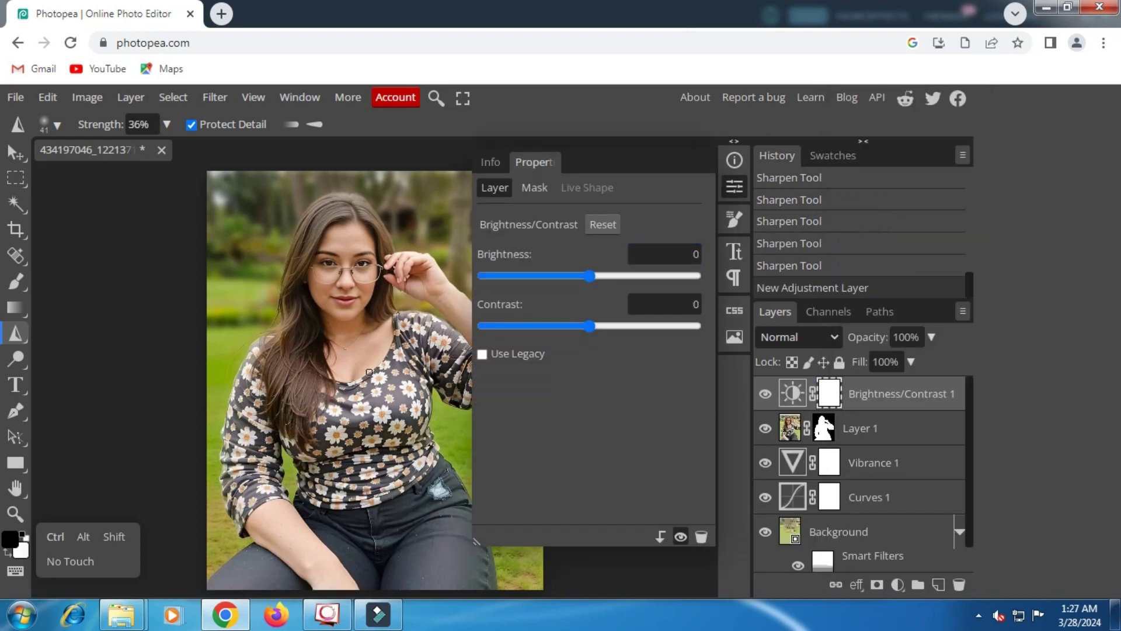
{"action": "left_click", "coordinate": [16, 488]}
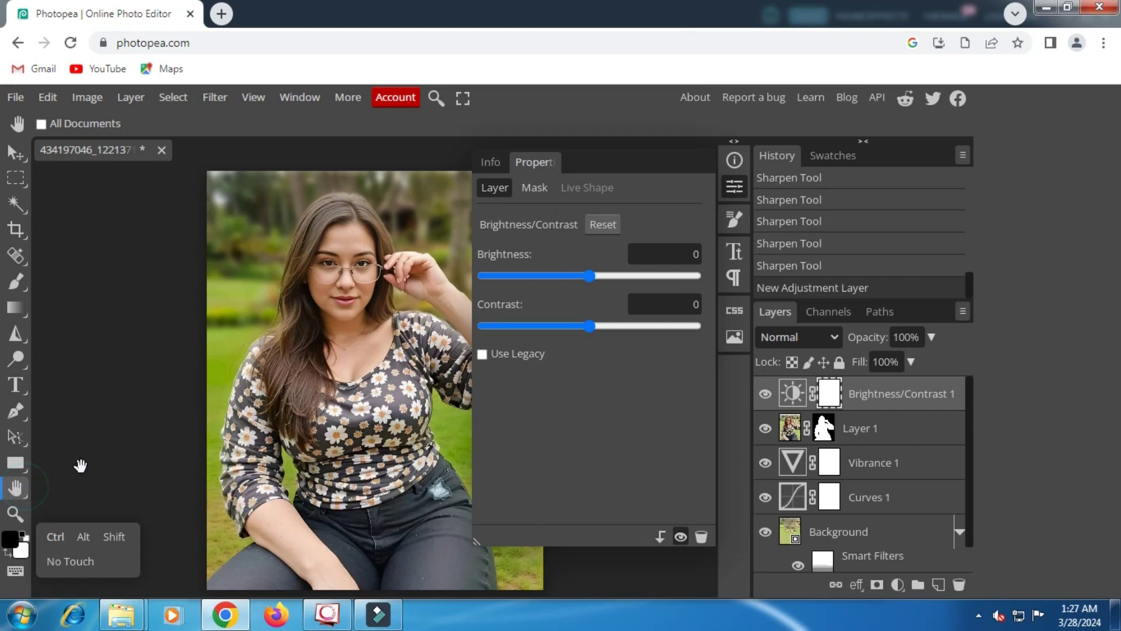
{"action": "left_click_drag", "start_coordinate": [296, 387], "coordinate": [210, 386]}
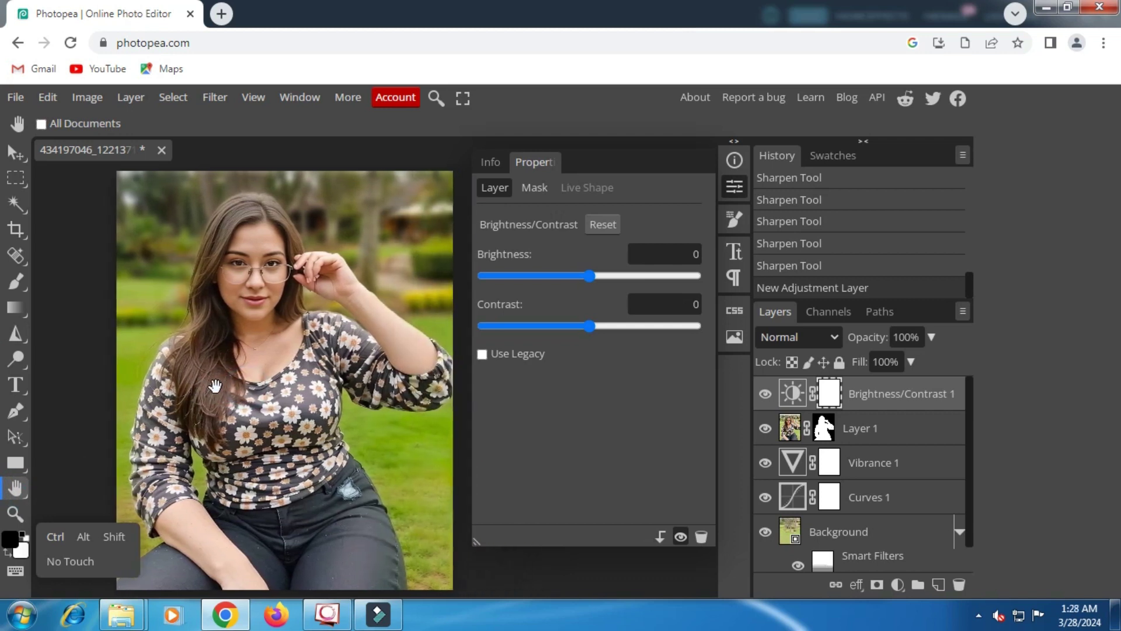
{"action": "left_click", "coordinate": [16, 571]}
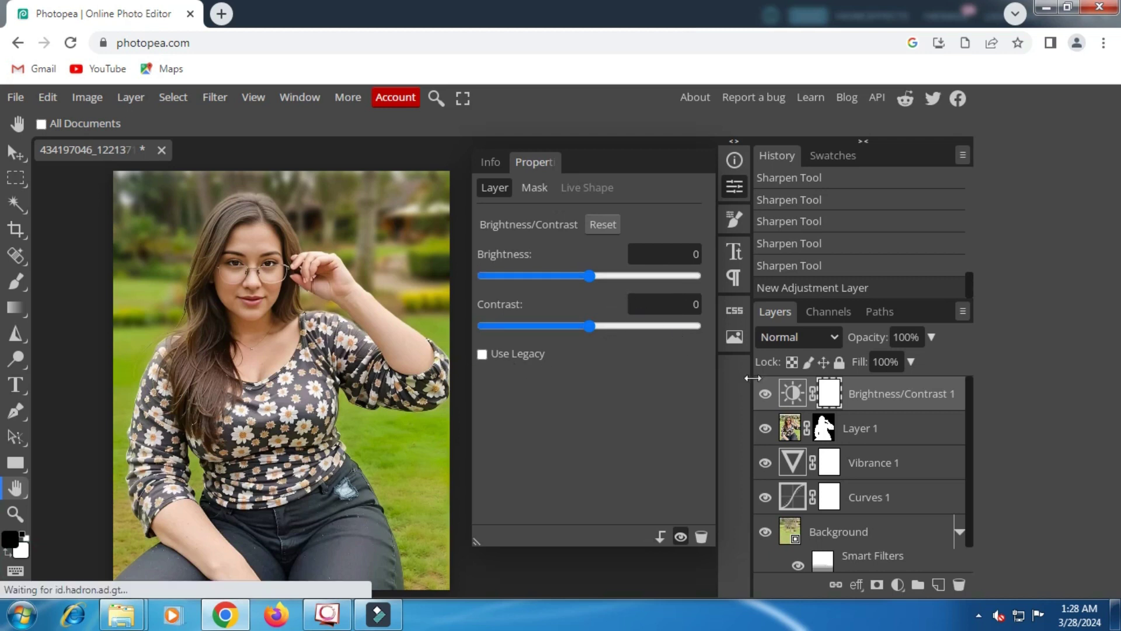
{"action": "left_click", "coordinate": [661, 541]}
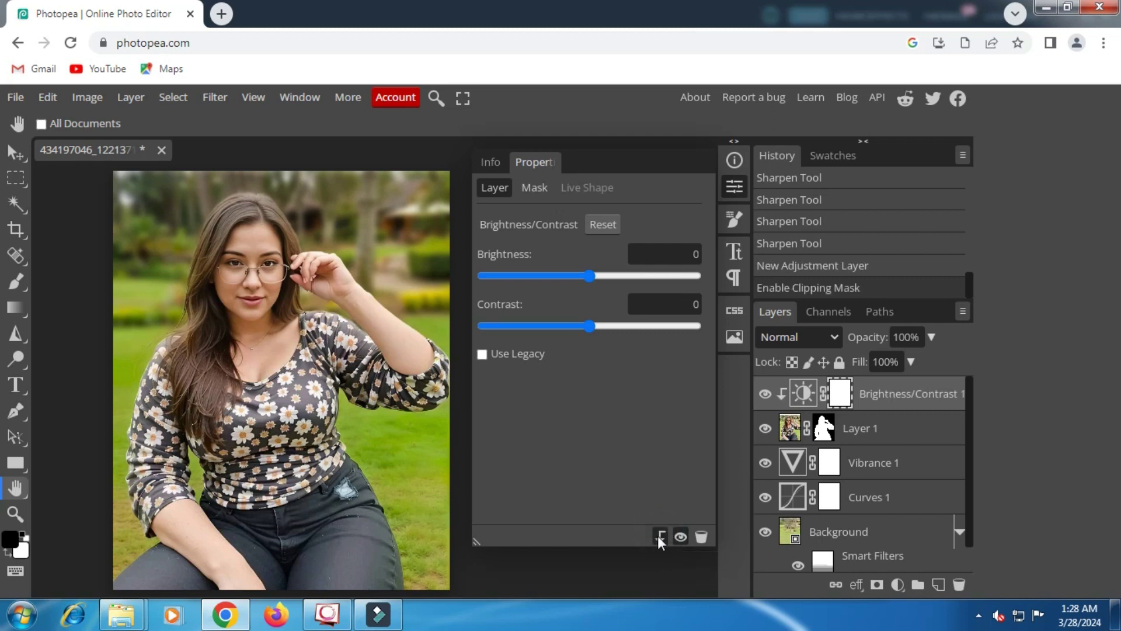
- Set Brightness to 36 in the clipped Brightness/Contrast adjustment to brighten the woman
{"action": "left_click", "coordinate": [623, 275]}
{"action": "left_click_drag", "start_coordinate": [621, 275], "coordinate": [615, 275]}
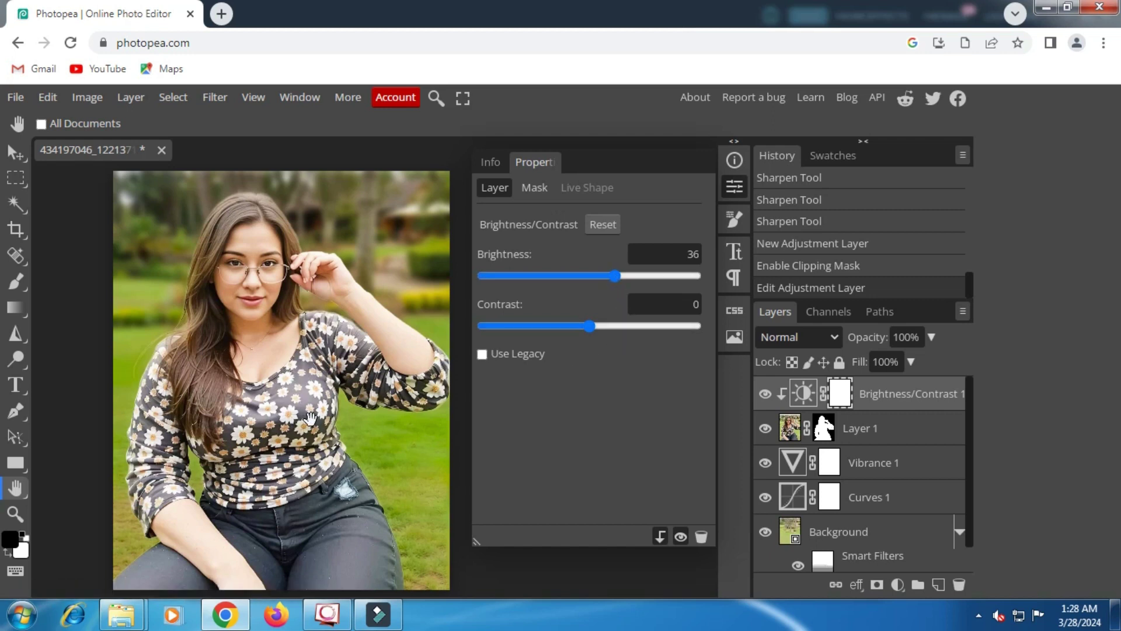
{"action": "left_click", "coordinate": [730, 188]}
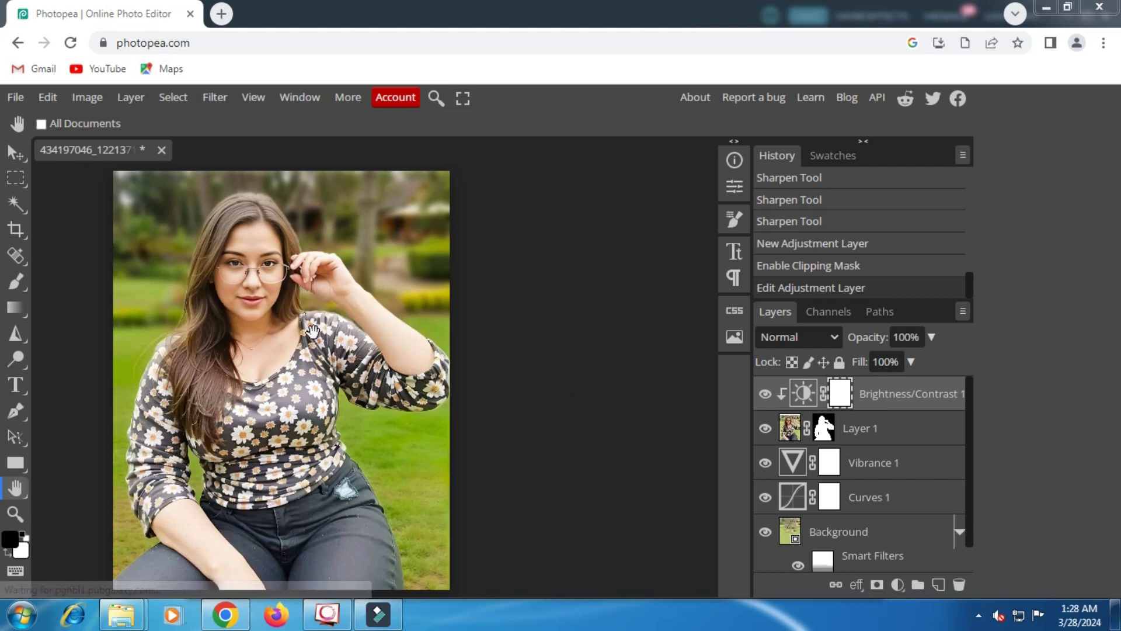
- Export the finished portrait as a JPG at 100% quality
{"action": "left_click", "coordinate": [20, 97]}
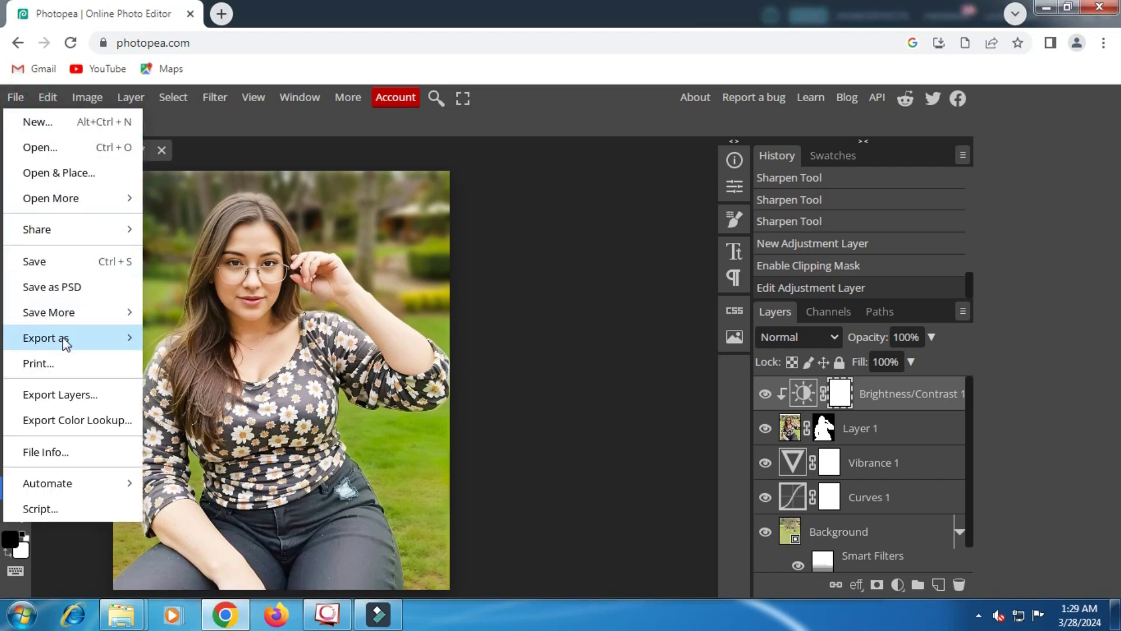
{"action": "mouse_move", "coordinate": [62, 337]}
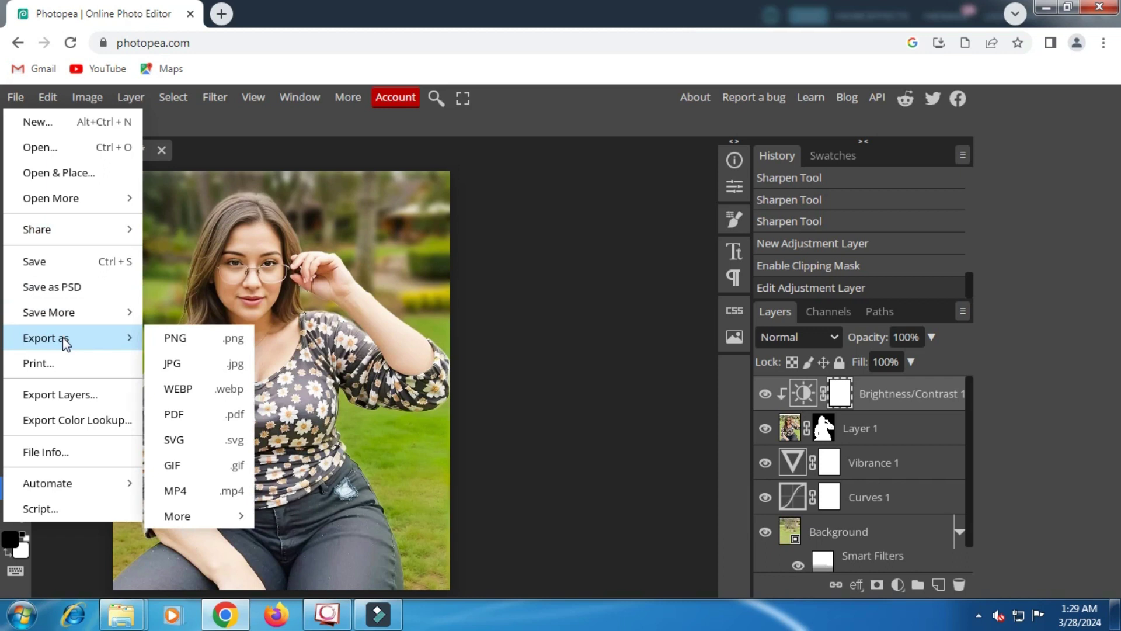
{"action": "left_click", "coordinate": [178, 365]}
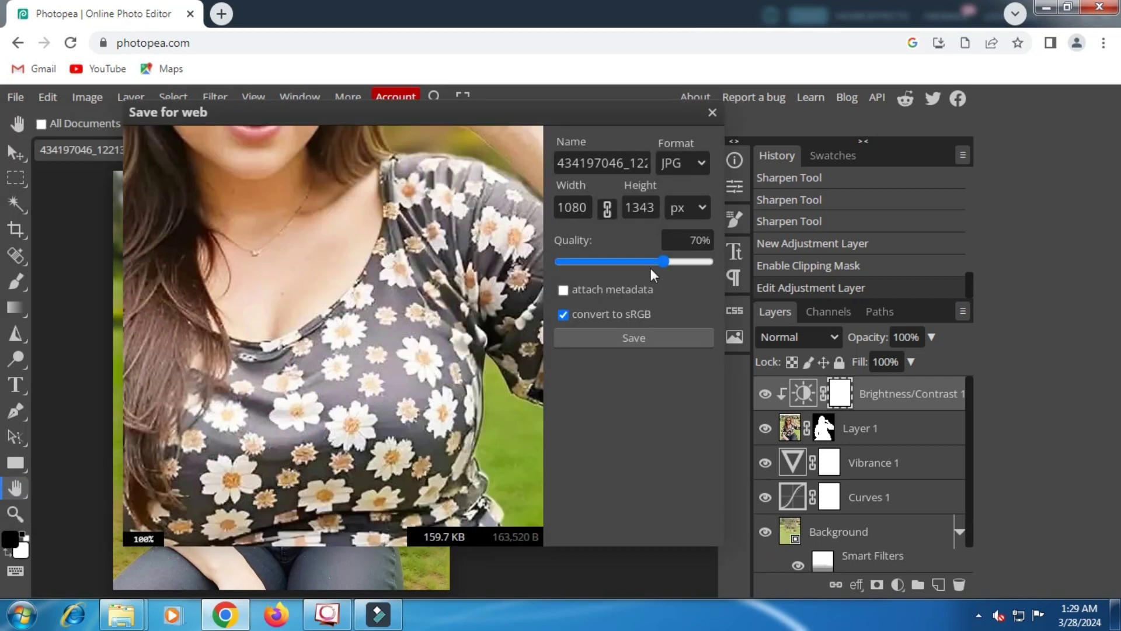
{"action": "left_click_drag", "start_coordinate": [666, 262], "coordinate": [713, 264]}
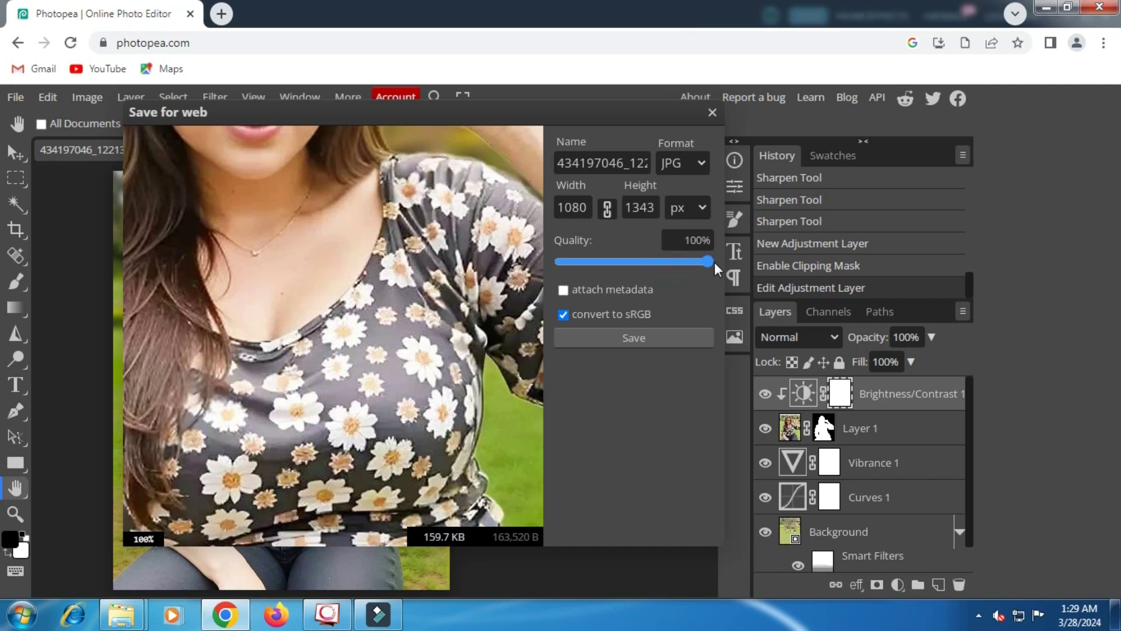
{"action": "left_click", "coordinate": [637, 337]}
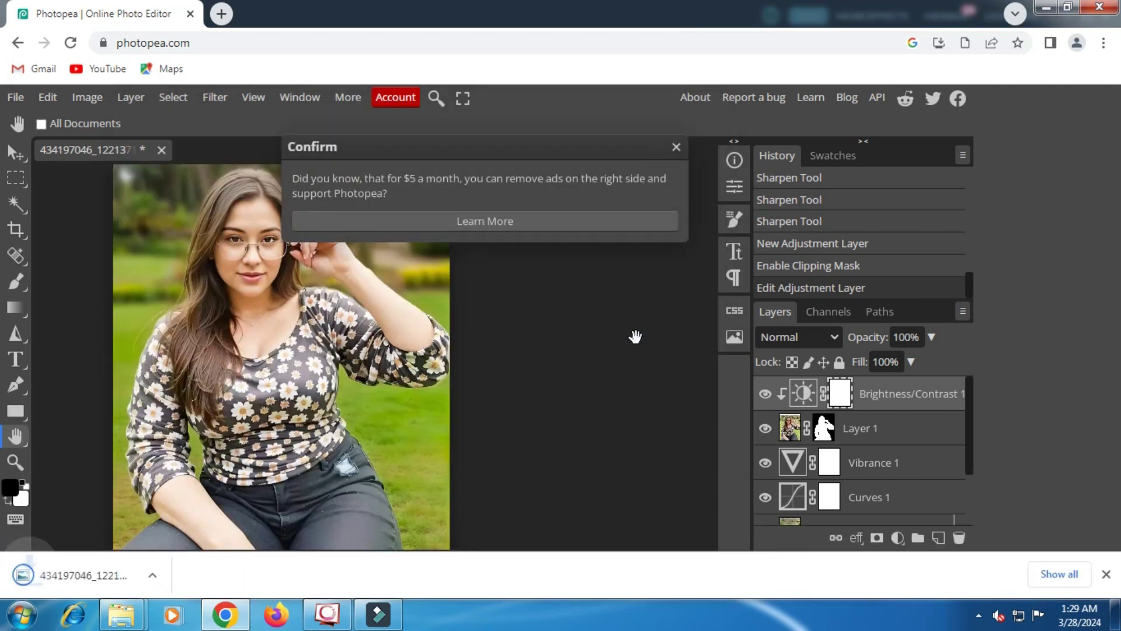